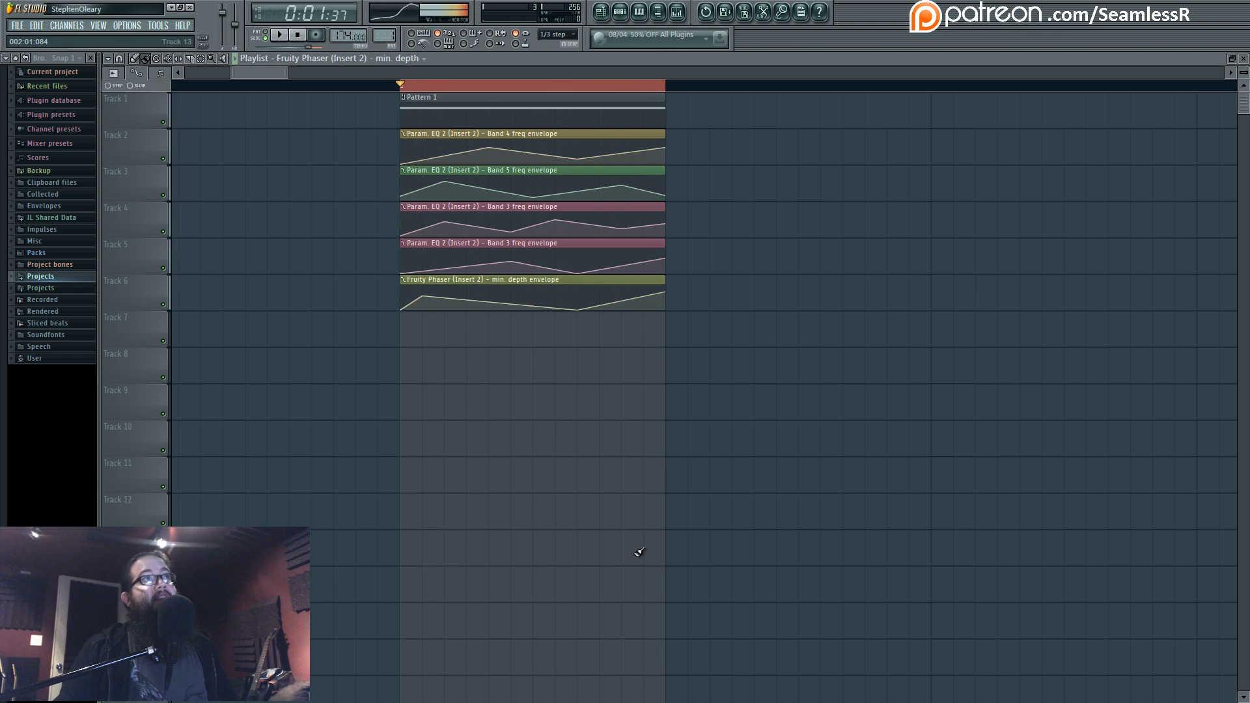
# Audition the looped arrangement in the playlist, and open the Edison recording on mixer Insert 1.
pyautogui.press('space')
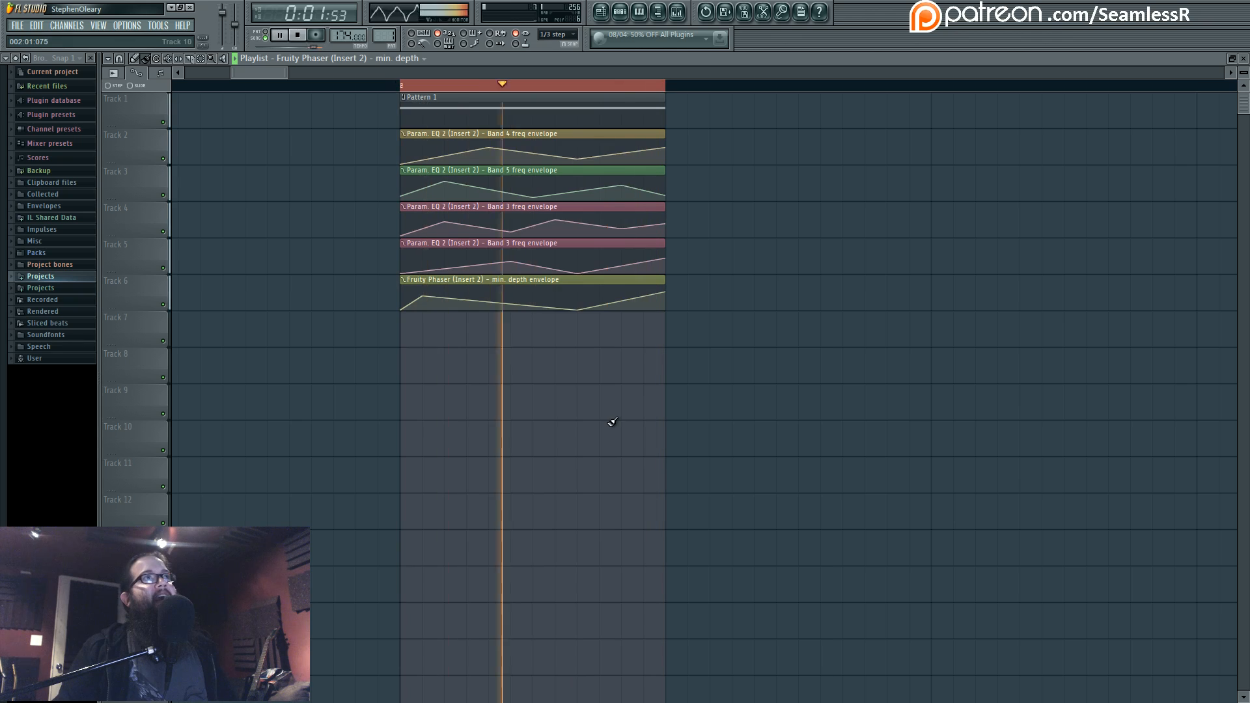
pyautogui.press('space')
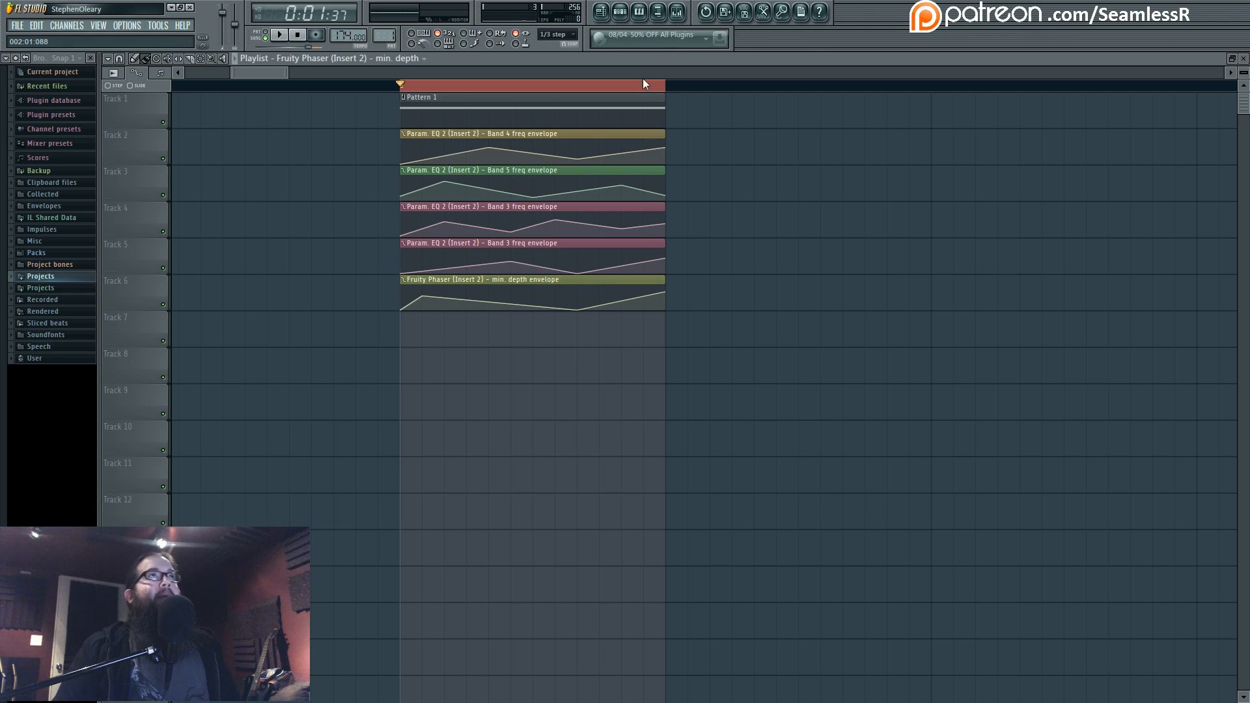
pyautogui.click(677, 12)
pyautogui.click(669, 368)
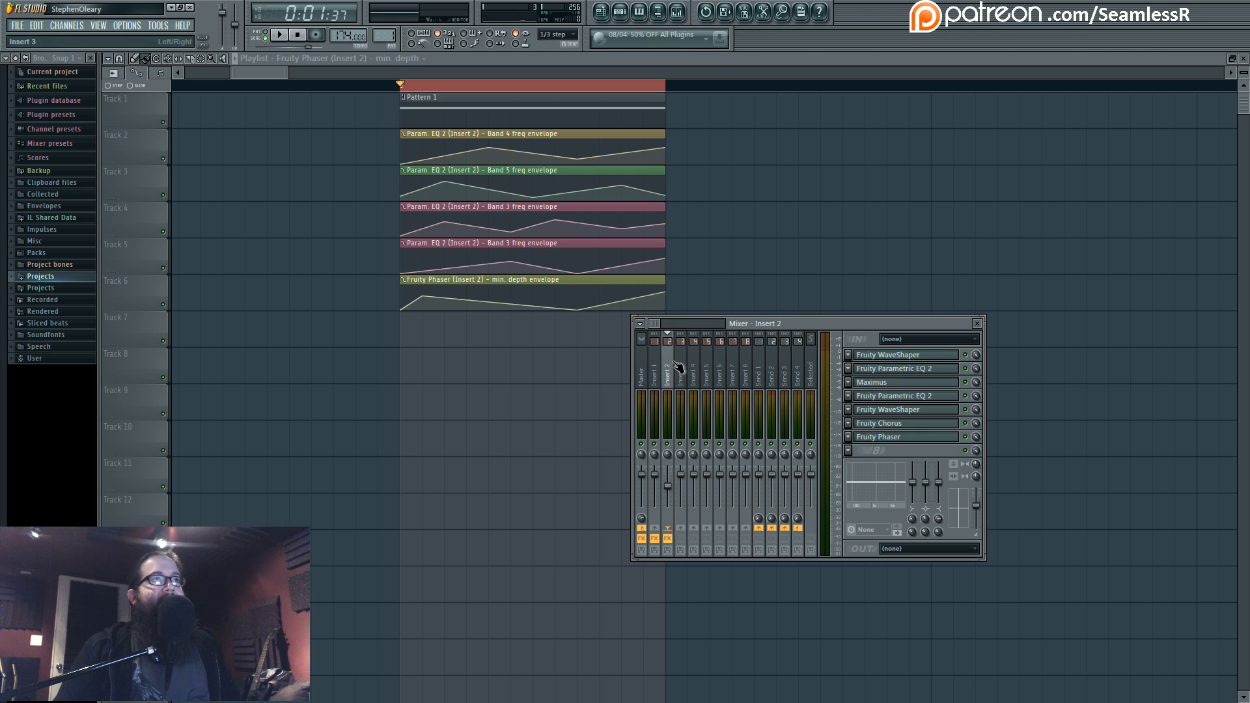
pyautogui.click(655, 368)
pyautogui.click(912, 355)
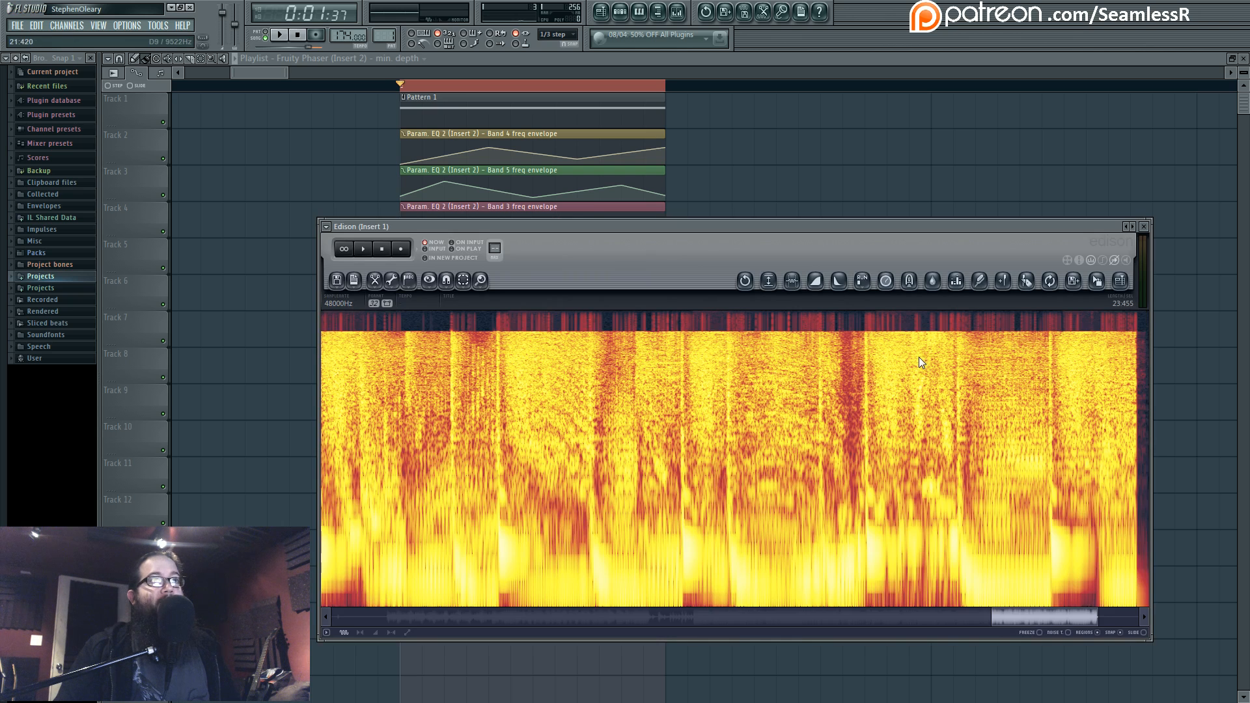
# Examine the spectrogram near the end of the Edison recording, including the section from 21:227 to 21:573.
pyautogui.moveTo(748, 225); pyautogui.dragTo(683, 233)
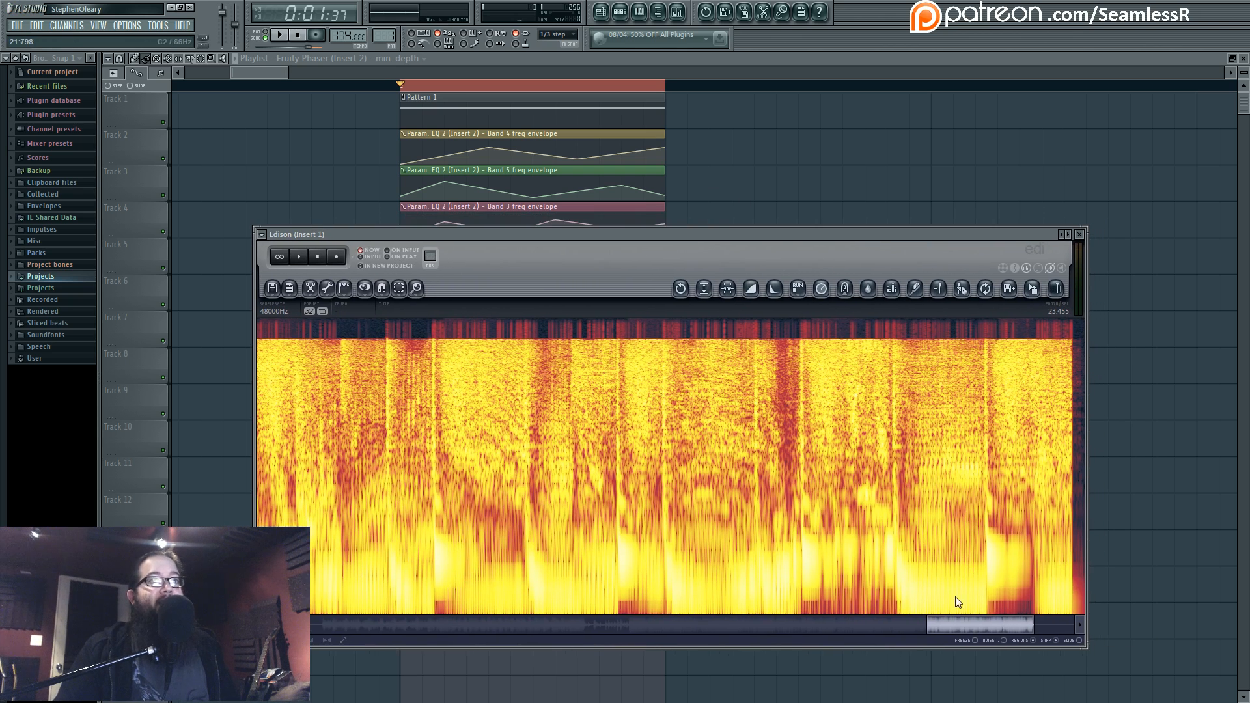
pyautogui.moveTo(950, 625); pyautogui.dragTo(945, 627)
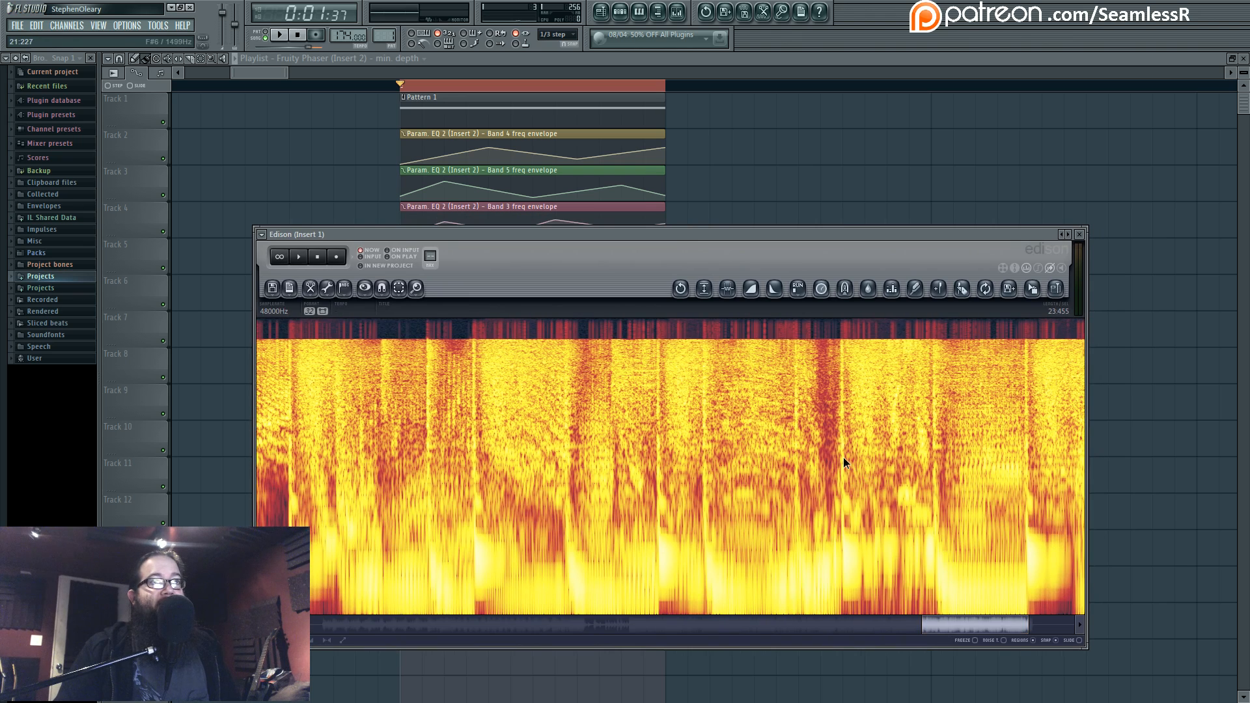
pyautogui.moveTo(843, 457); pyautogui.dragTo(936, 473)
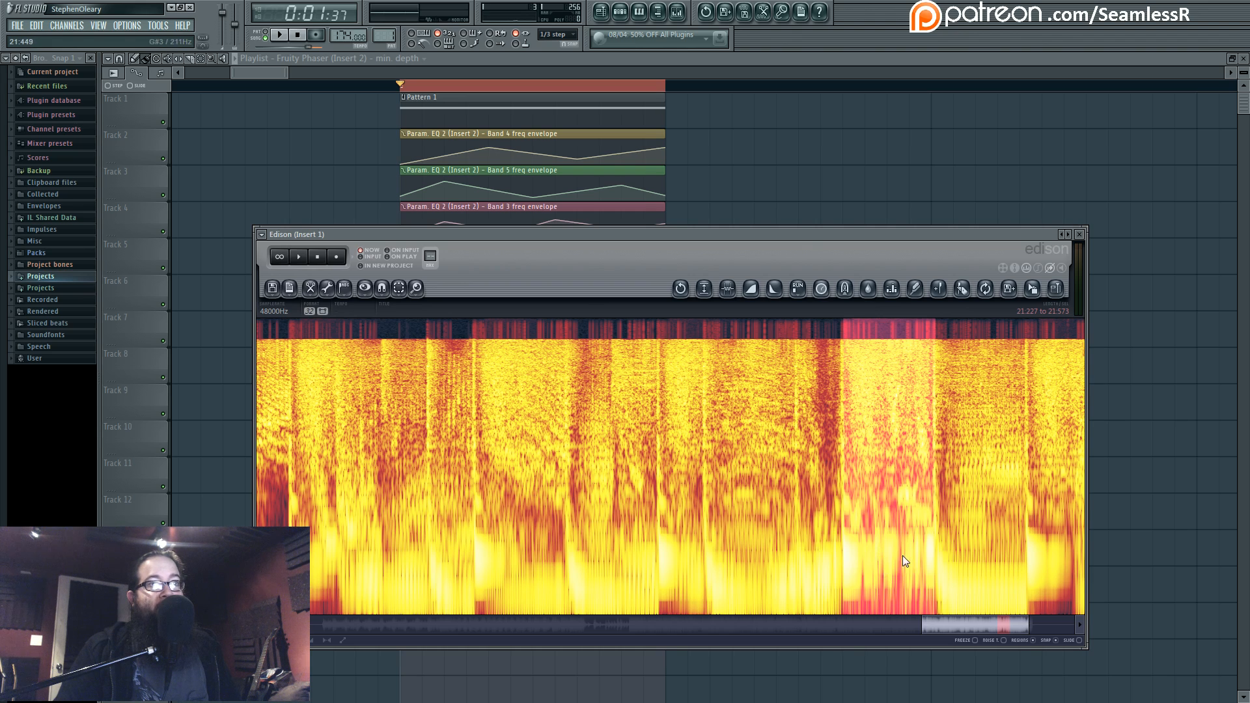
pyautogui.doubleClick(891, 539)
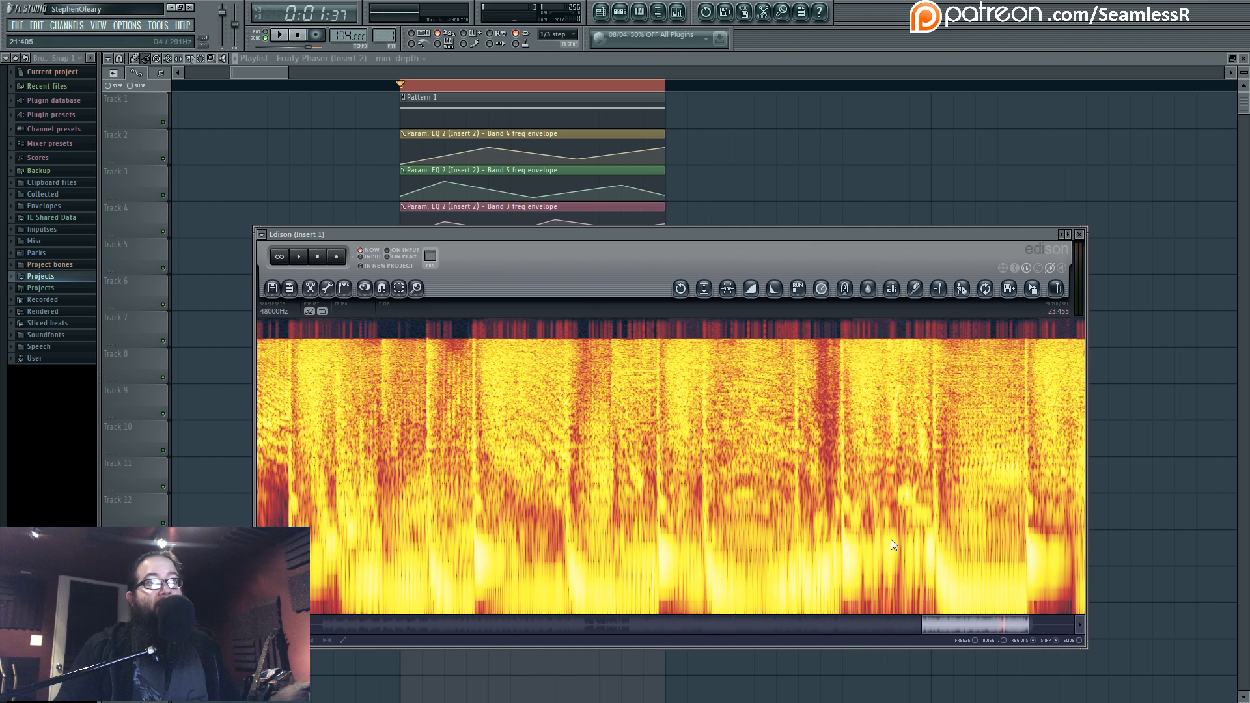
pyautogui.moveTo(952, 631)
pyautogui.mouseDown()
pyautogui.moveTo(921, 628)
pyautogui.moveTo(950, 629)
pyautogui.mouseUp()
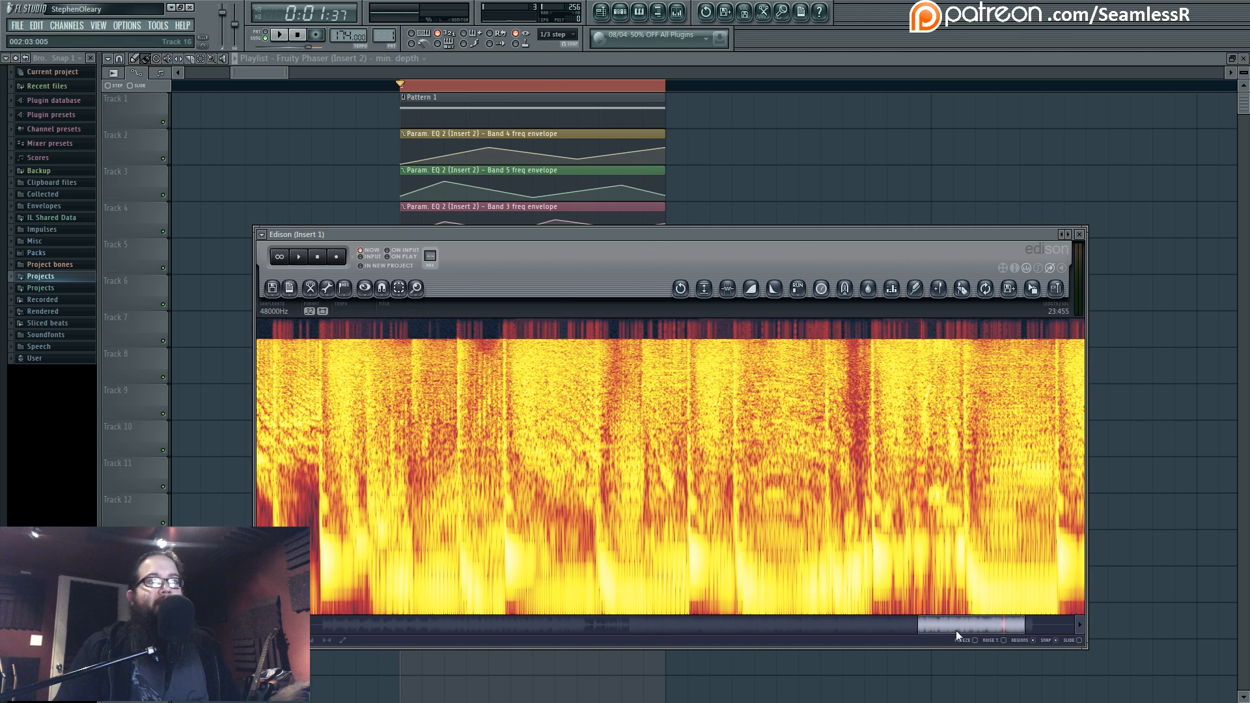
pyautogui.moveTo(956, 630); pyautogui.dragTo(905, 617)
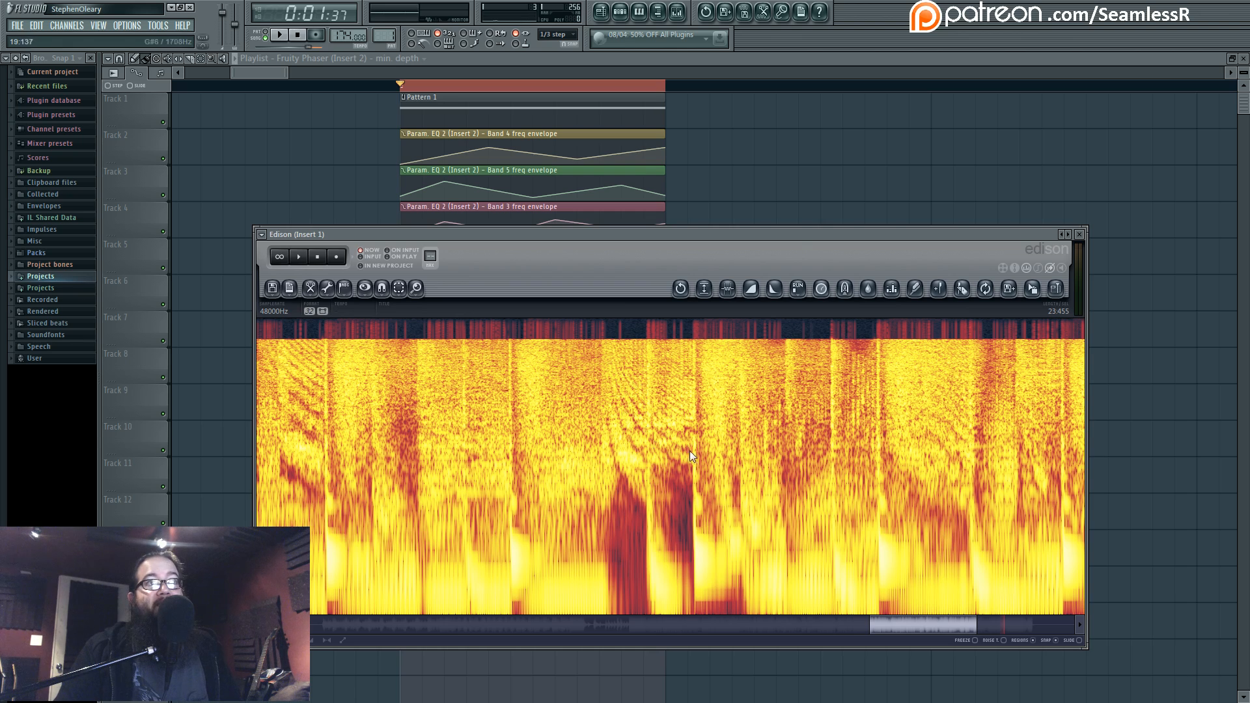
pyautogui.moveTo(886, 619); pyautogui.dragTo(957, 613)
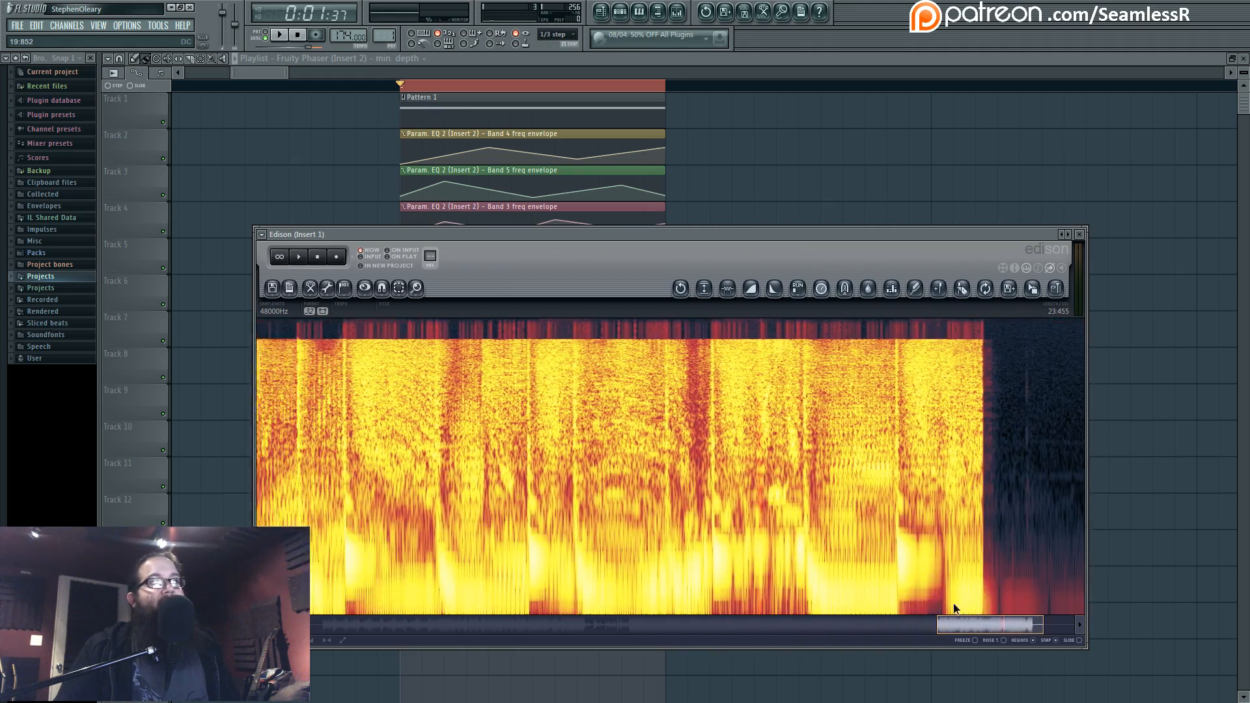
pyautogui.moveTo(954, 603); pyautogui.dragTo(963, 604)
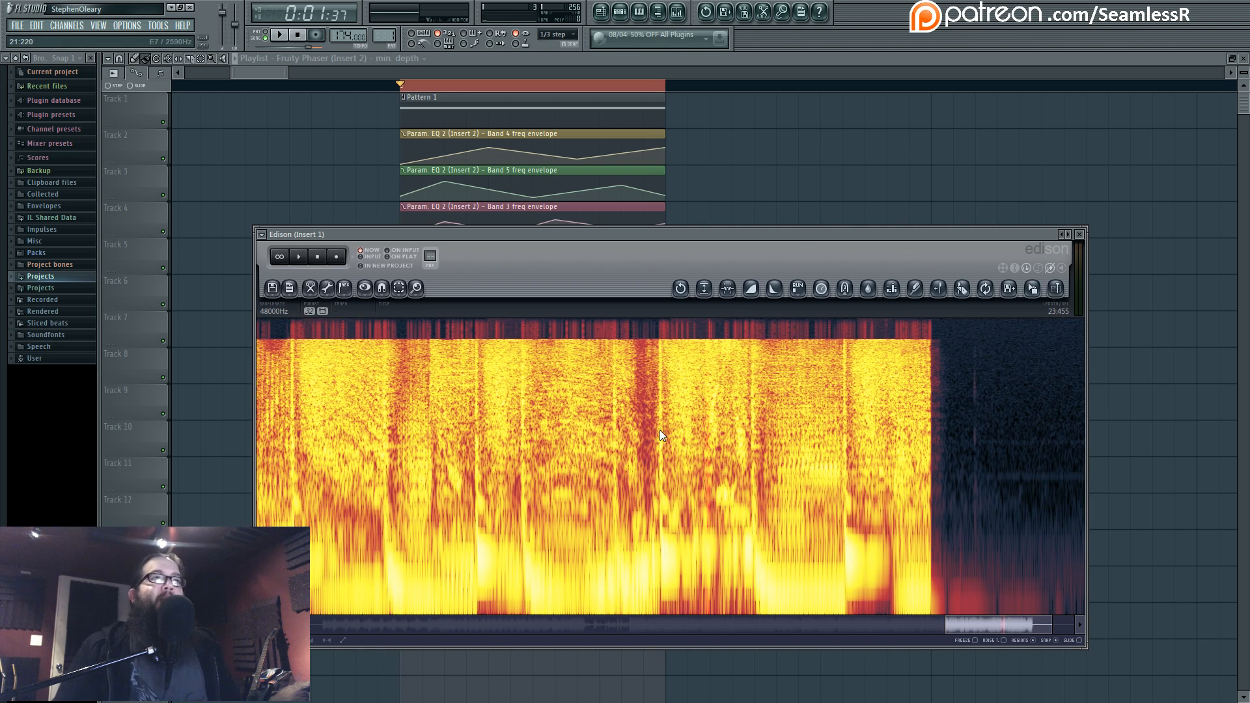
# Close Edison, display the effect chain of mixer Insert 2, and audition its sound.
pyautogui.click(1081, 236)
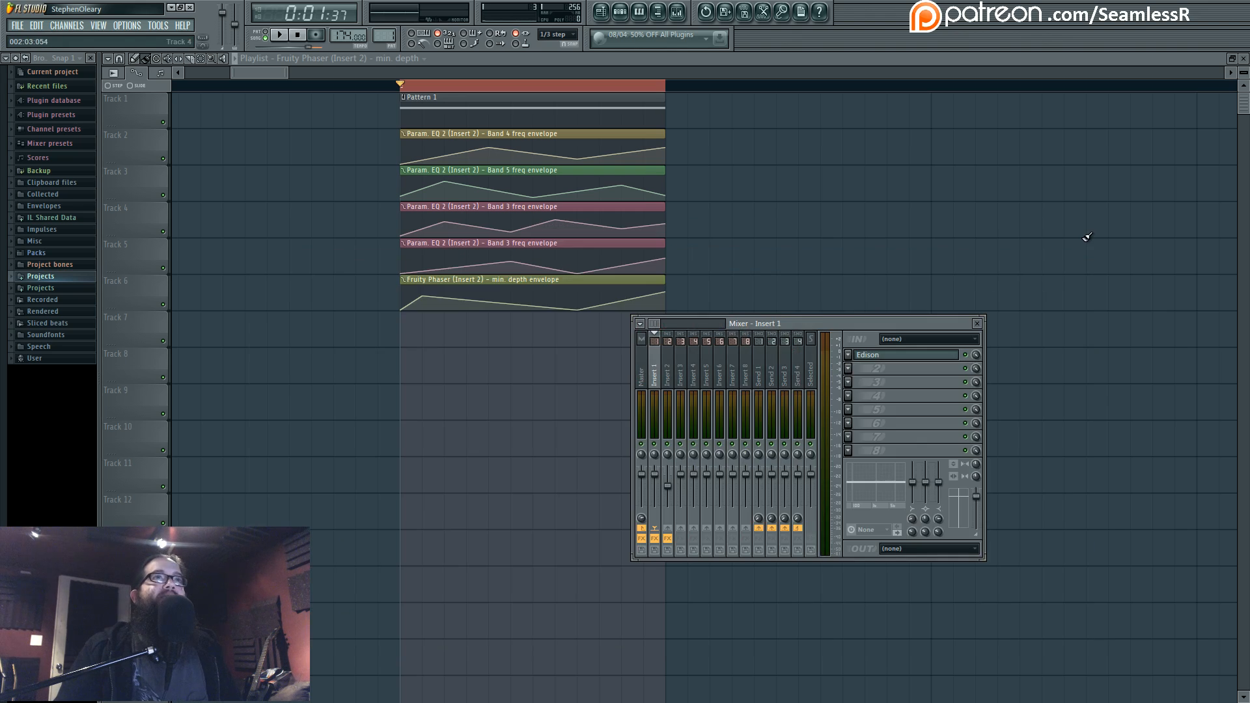
pyautogui.rightClick(1084, 240)
pyautogui.click(677, 12)
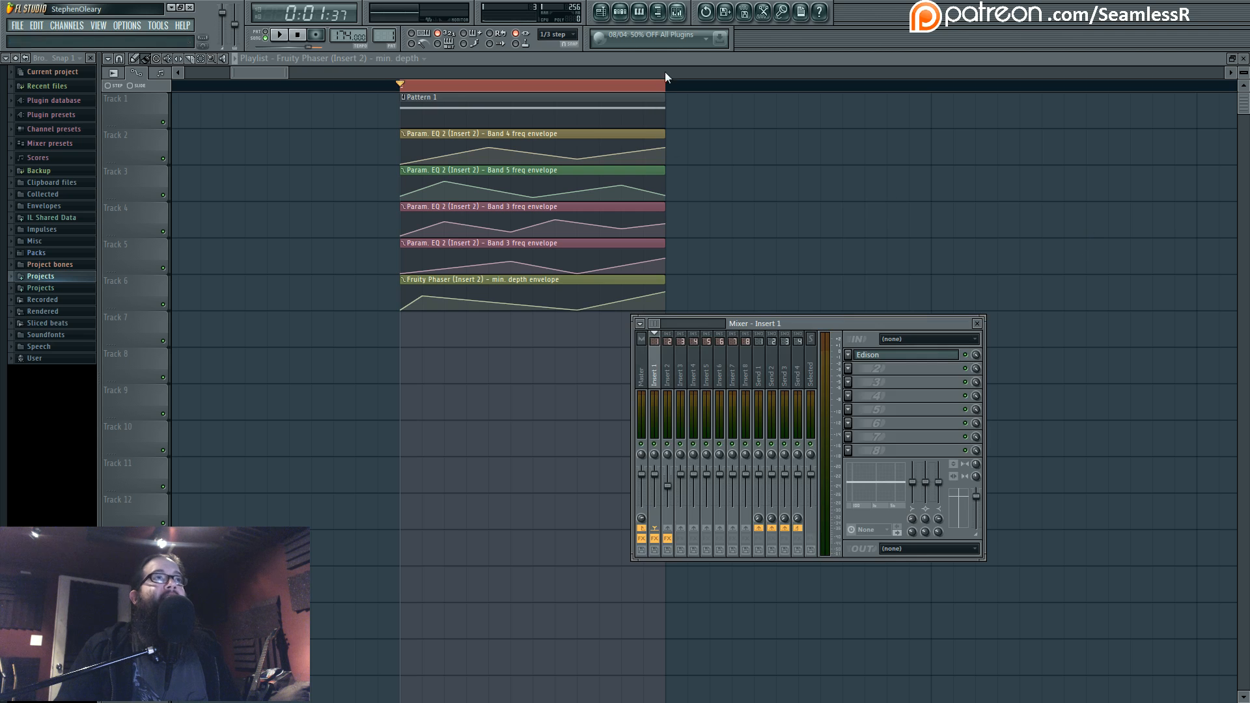
pyautogui.click(668, 368)
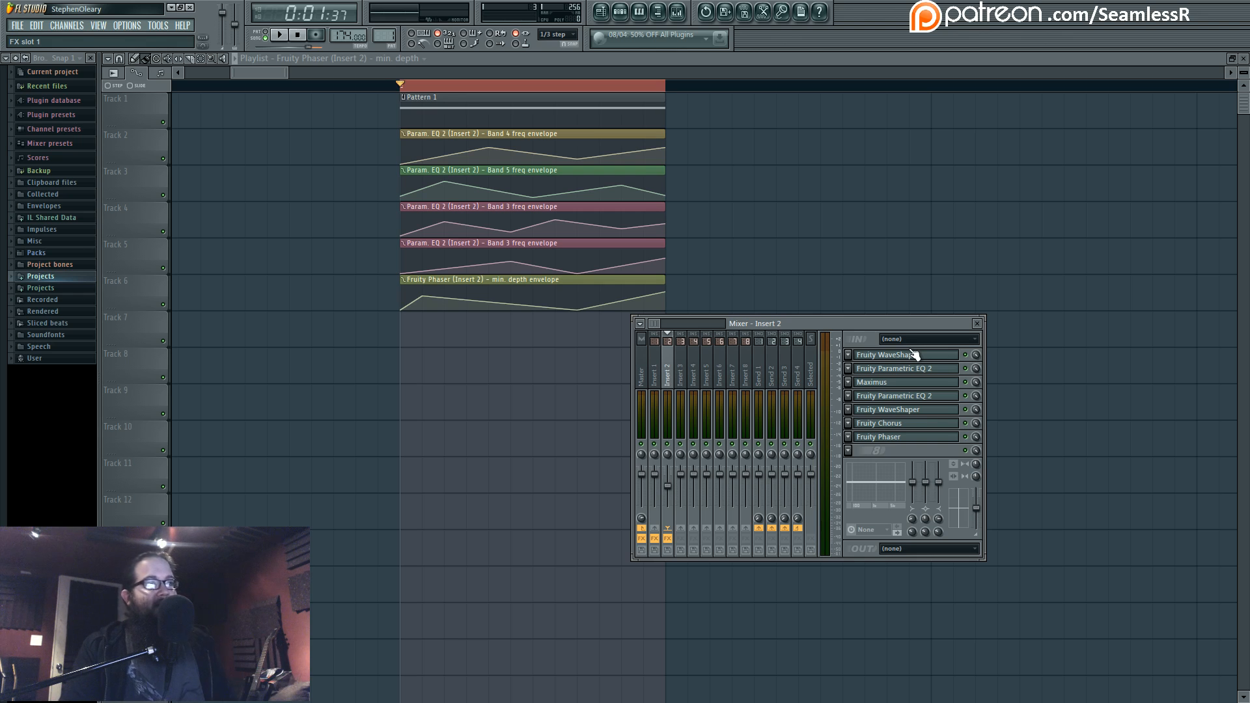
pyautogui.moveTo(889, 326); pyautogui.dragTo(914, 333)
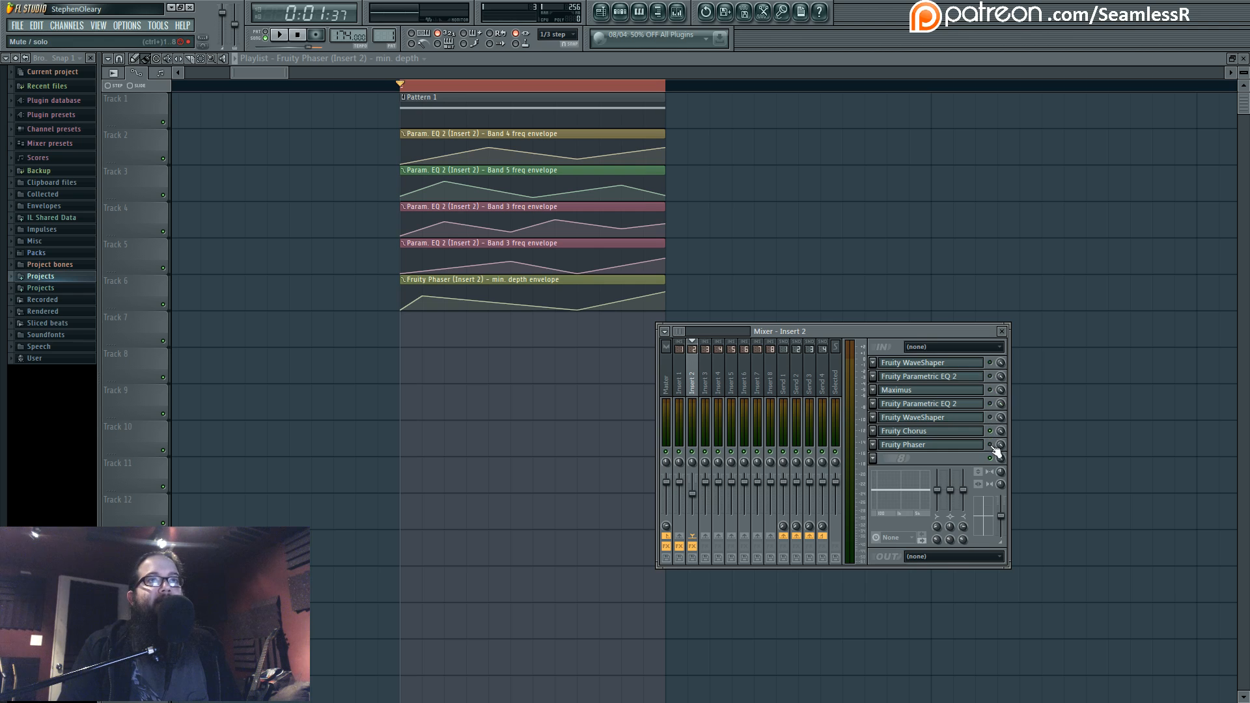
pyautogui.press('space')
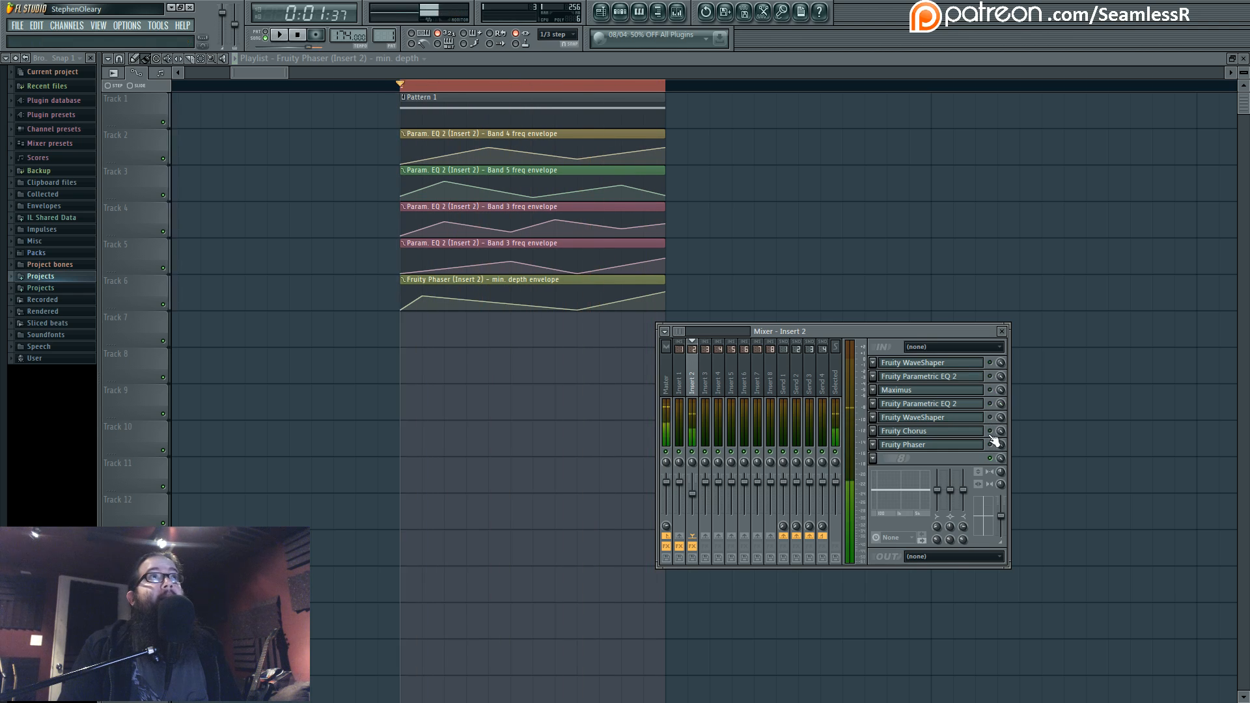
# Open the Sytrus synth of the Default channel and display operator 1.
pyautogui.click(620, 11)
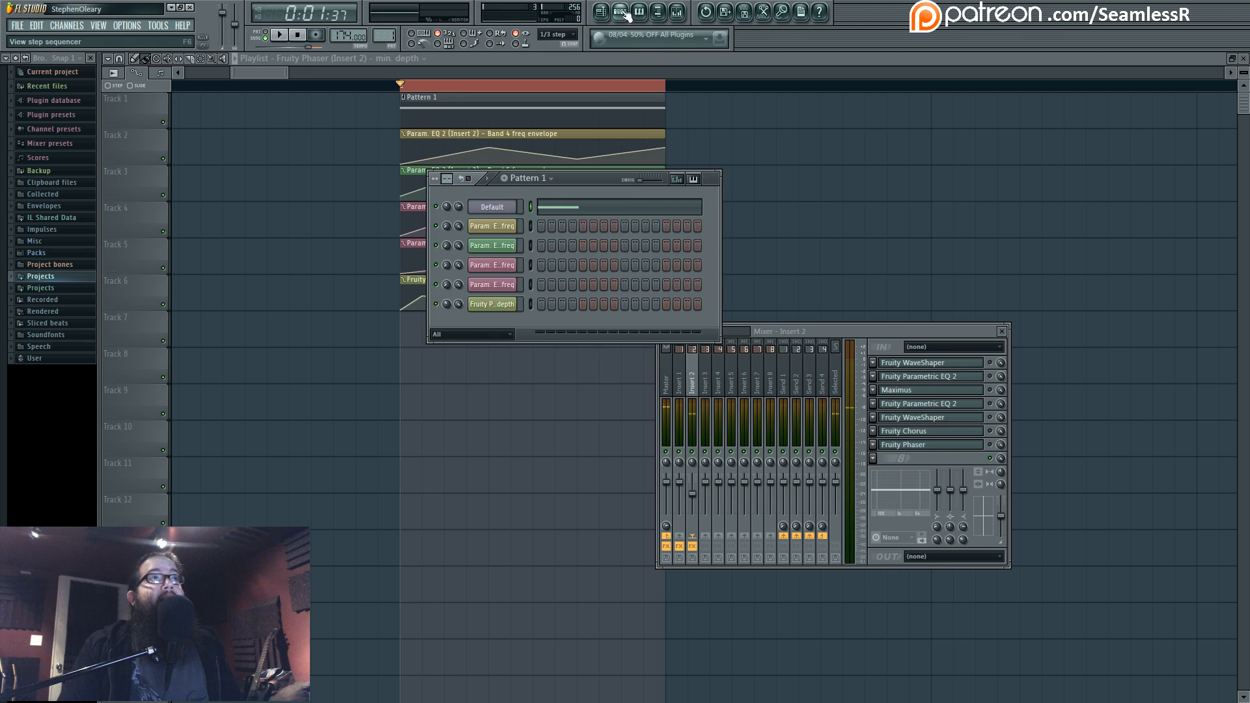
pyautogui.click(509, 211)
pyautogui.moveTo(547, 386); pyautogui.dragTo(464, 381)
pyautogui.click(525, 460)
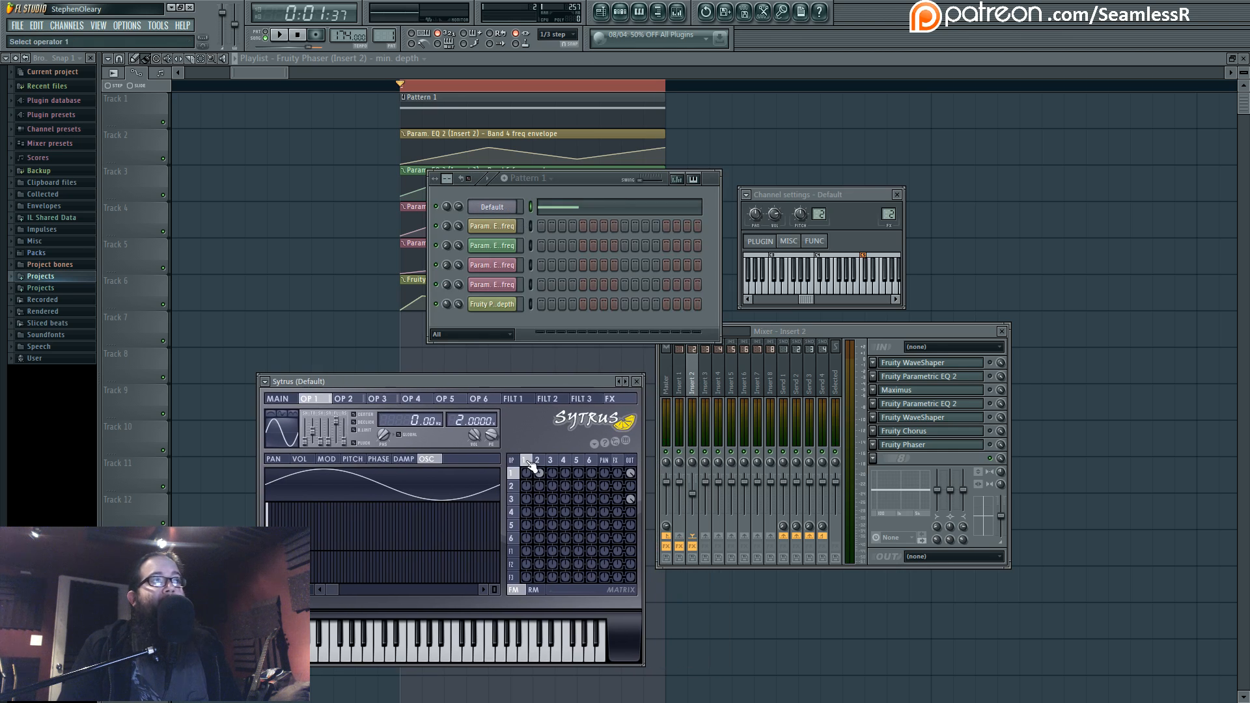
# Compare the waveforms and frequency ratios of Sytrus operators 1, 2 and 3, and inspect operator 3's output routing.
pyautogui.click(538, 460)
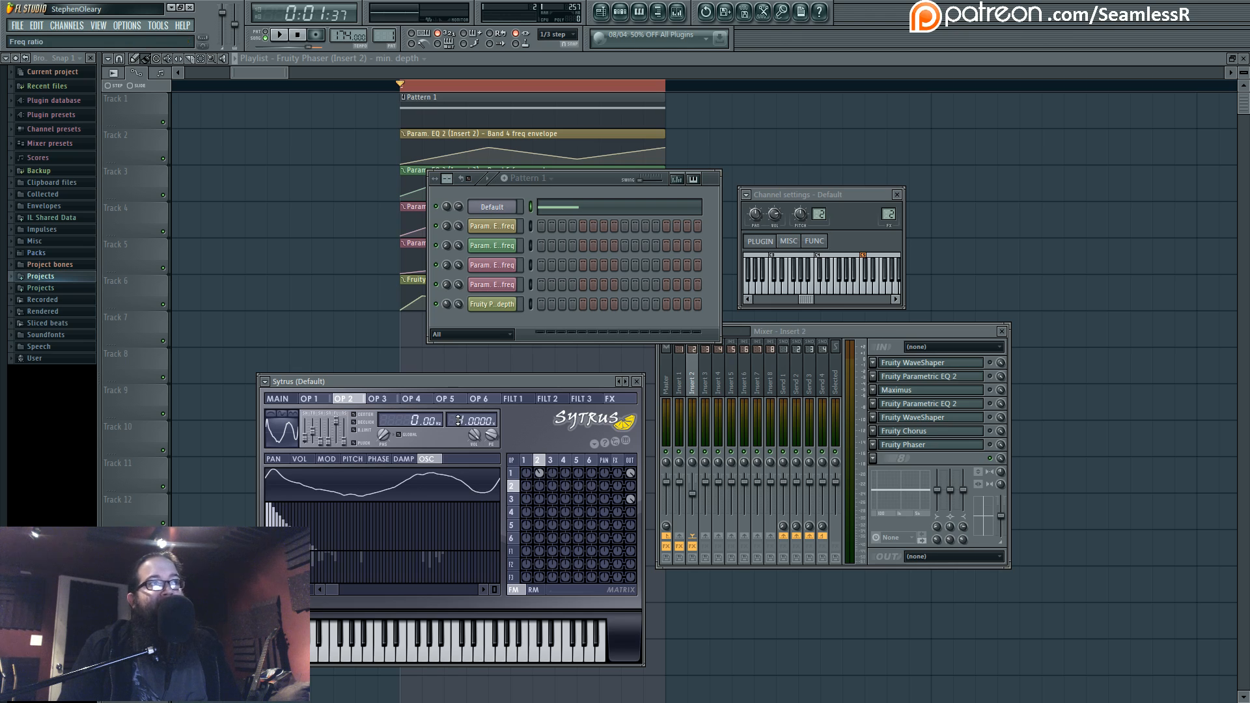
pyautogui.click(525, 462)
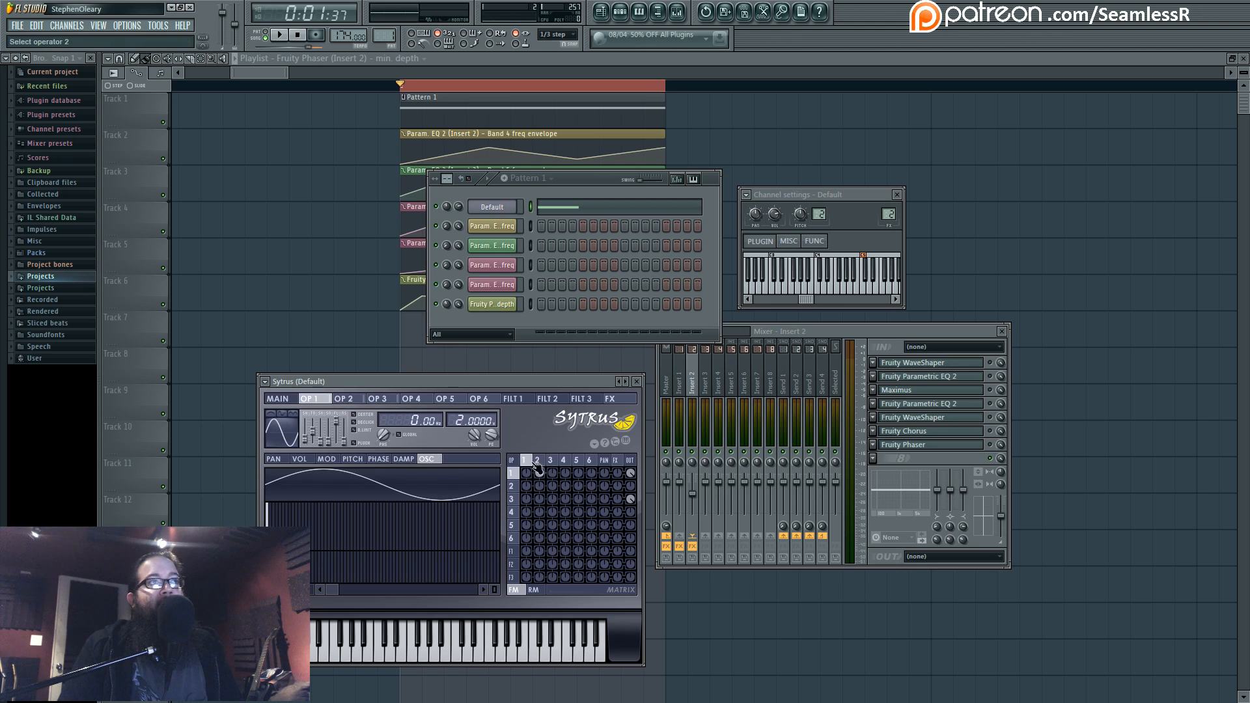
pyautogui.click(538, 462)
pyautogui.click(552, 464)
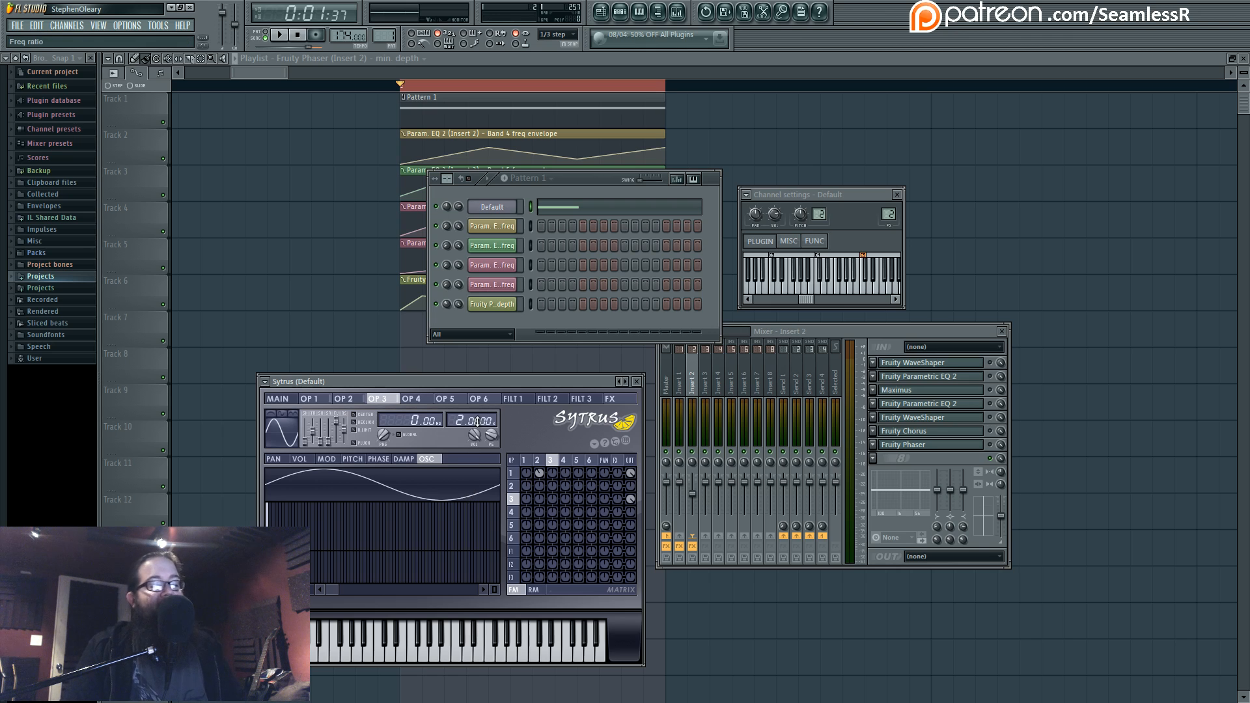
pyautogui.moveTo(477, 423); pyautogui.dragTo(482, 417)
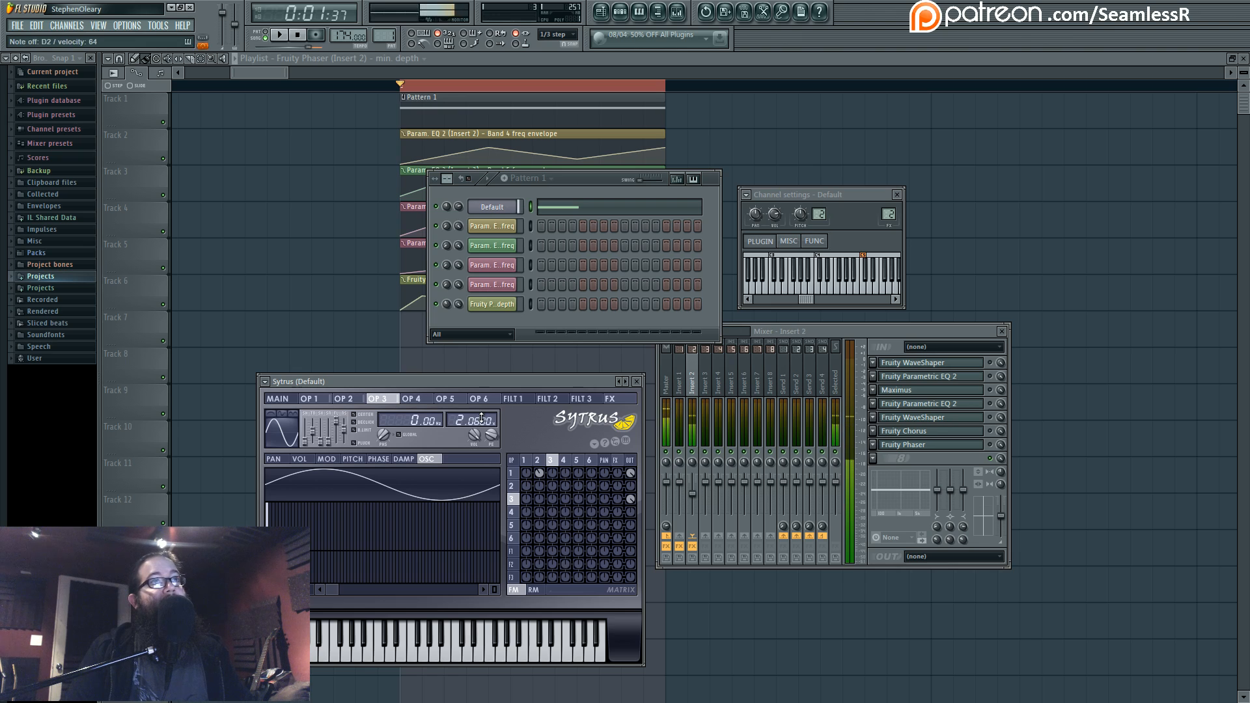
pyautogui.click(991, 371)
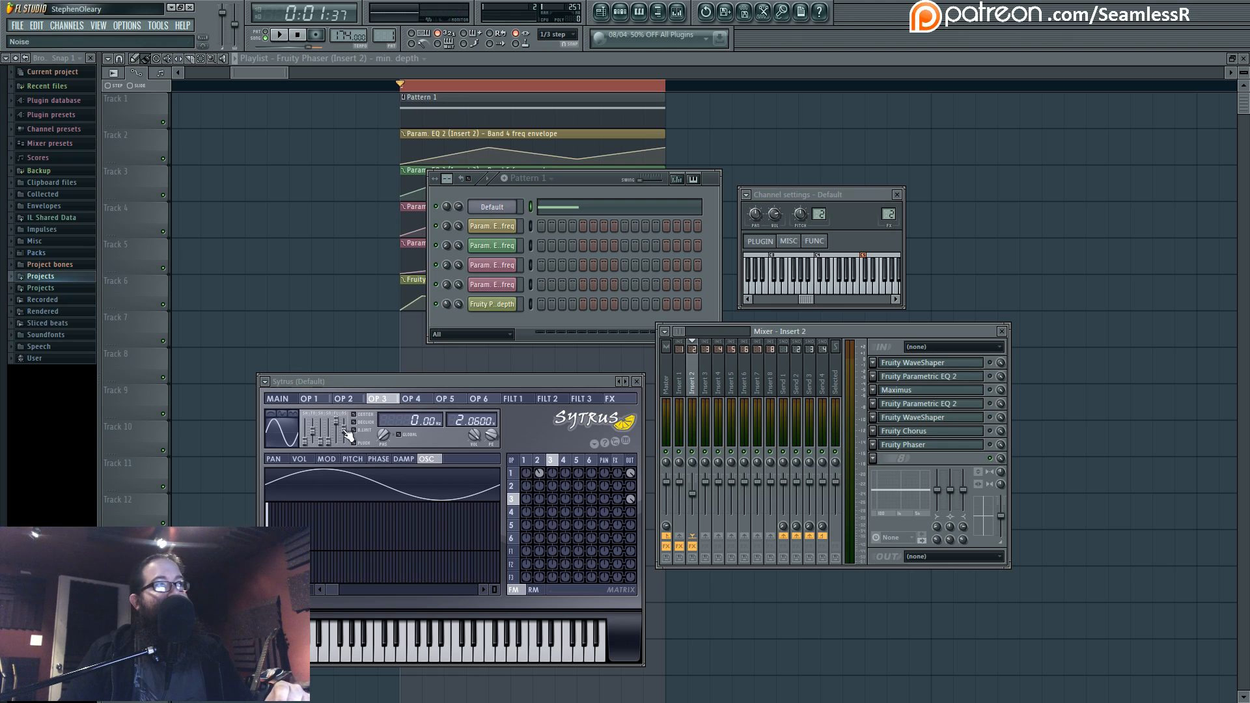
pyautogui.moveTo(499, 384)
pyautogui.mouseDown()
pyautogui.moveTo(483, 377)
pyautogui.moveTo(502, 370)
pyautogui.mouseUp()
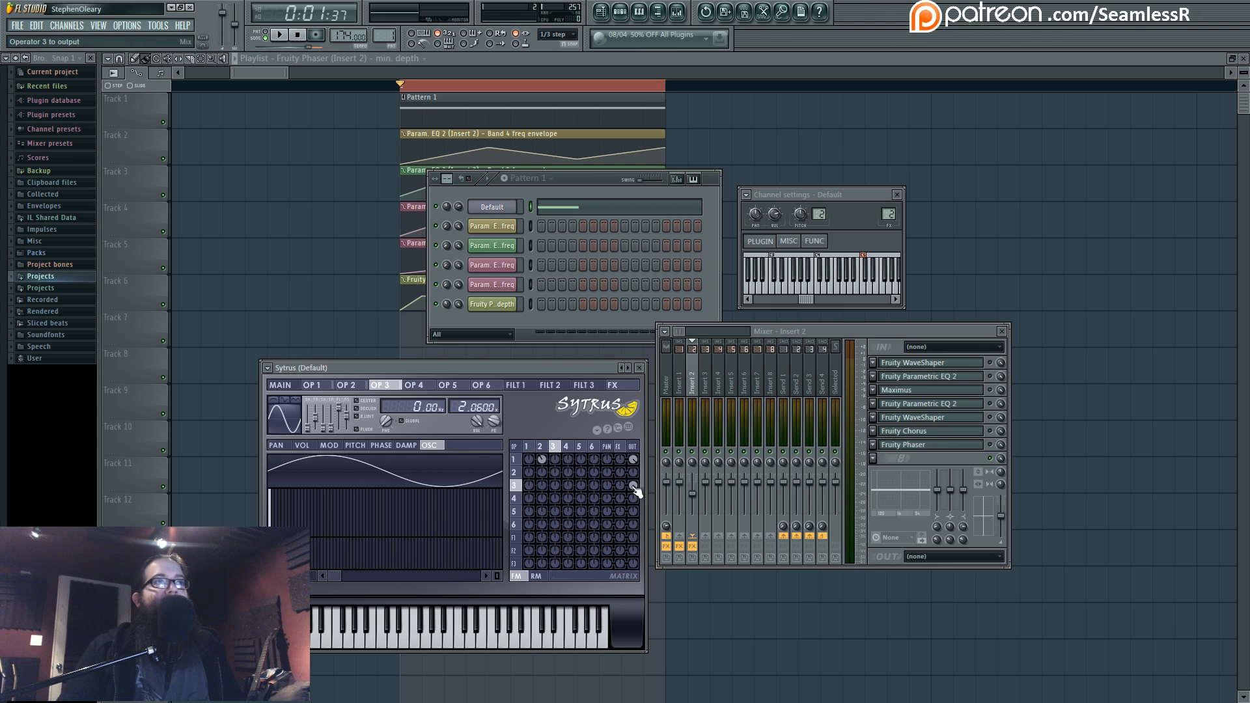
# Open the first Fruity WaveShaper and Fruity Parametric EQ 2 on Insert 2, arranging the windows to uncover the automation clips.
pyautogui.click(975, 369)
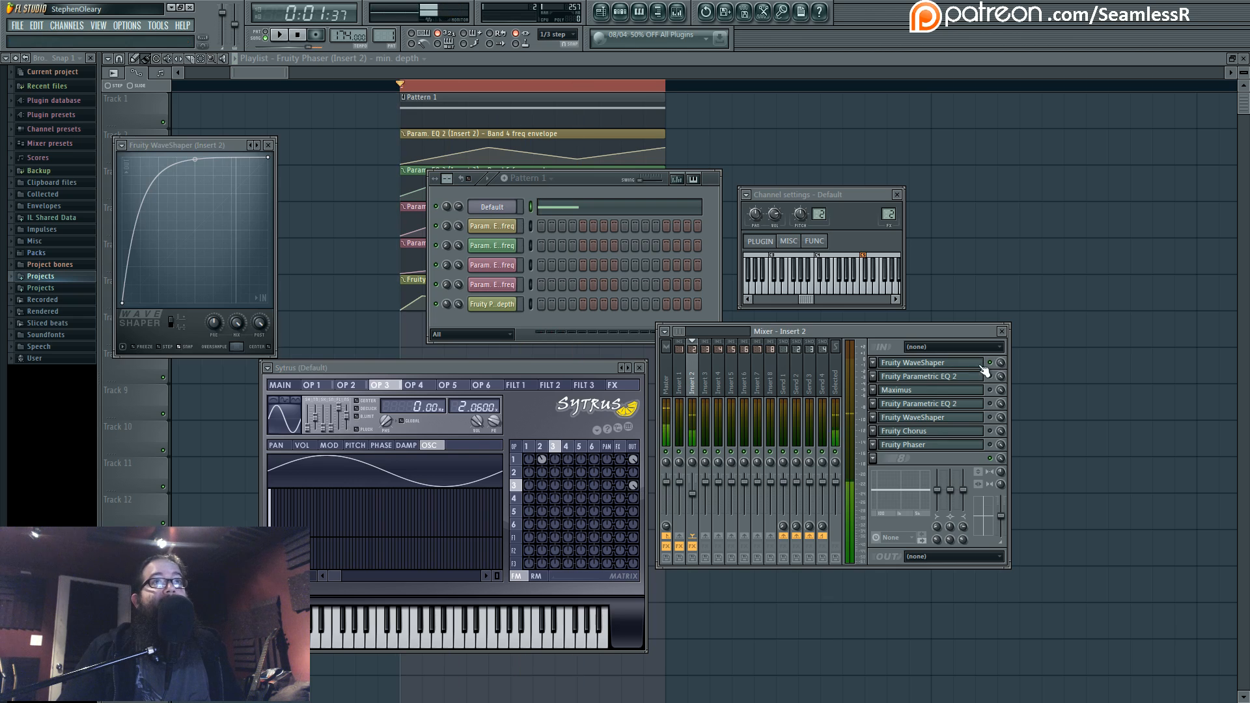
pyautogui.click(977, 377)
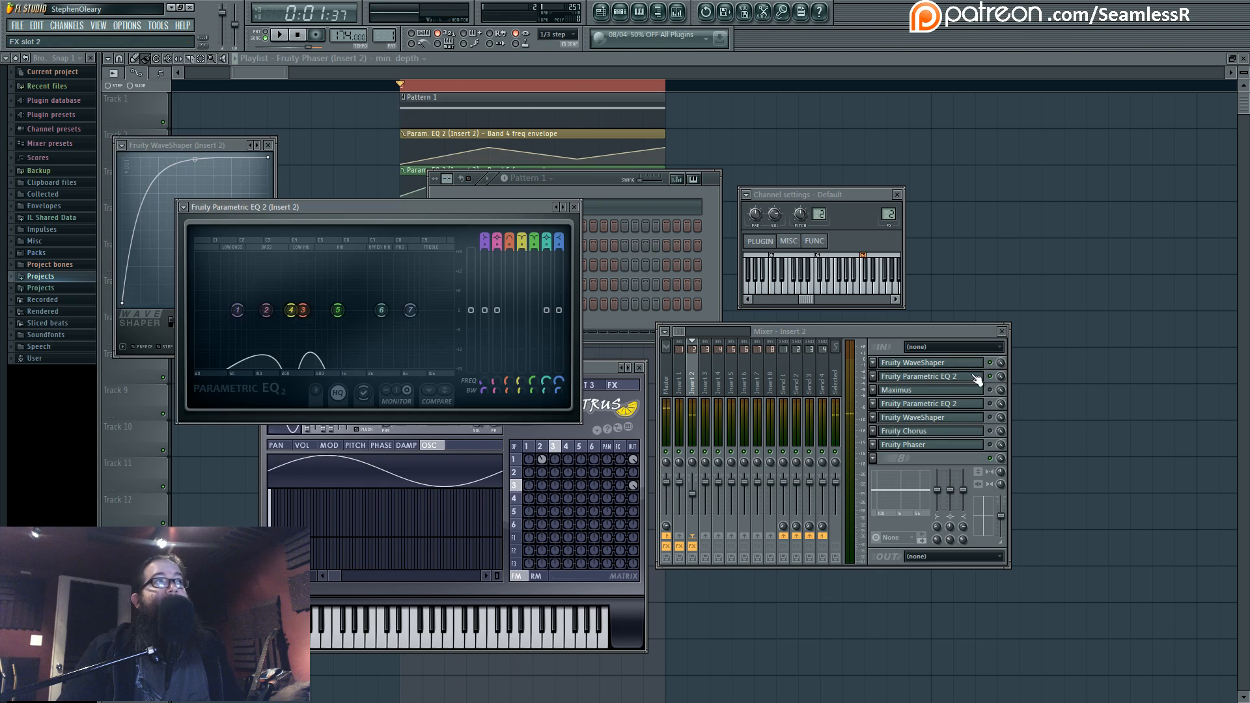
pyautogui.moveTo(611, 180); pyautogui.dragTo(919, 163)
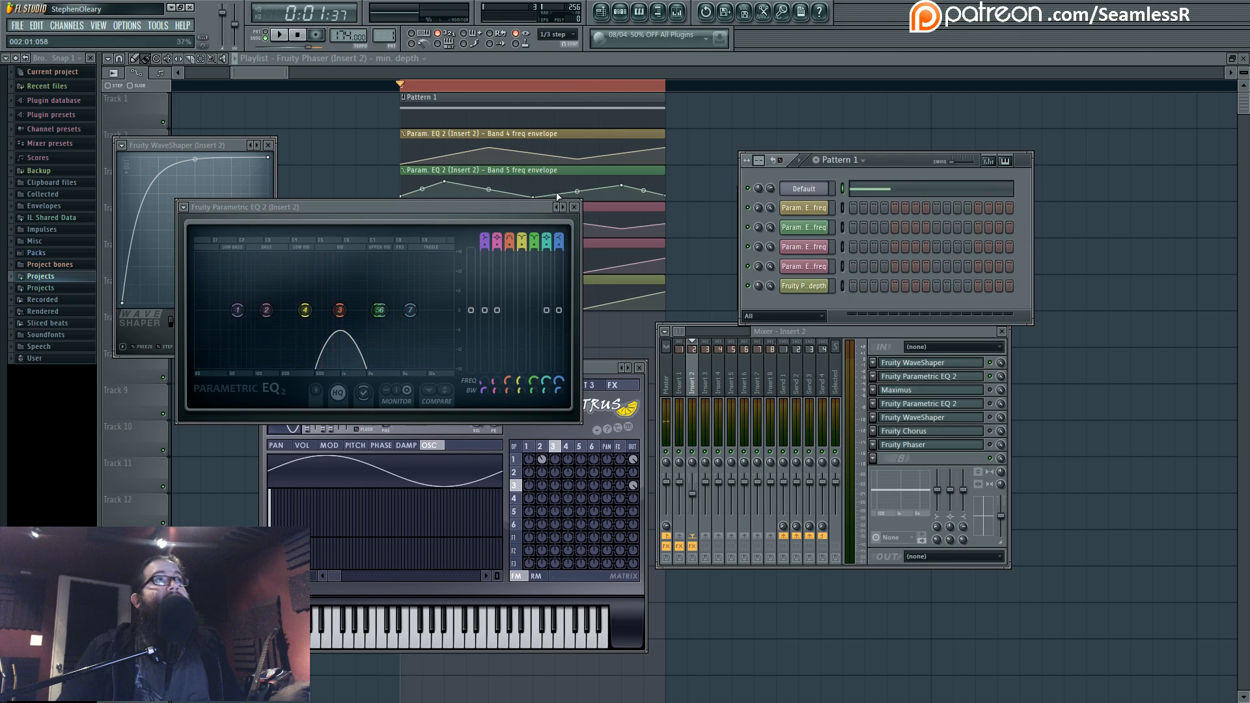
pyautogui.moveTo(533, 211); pyautogui.dragTo(609, 355)
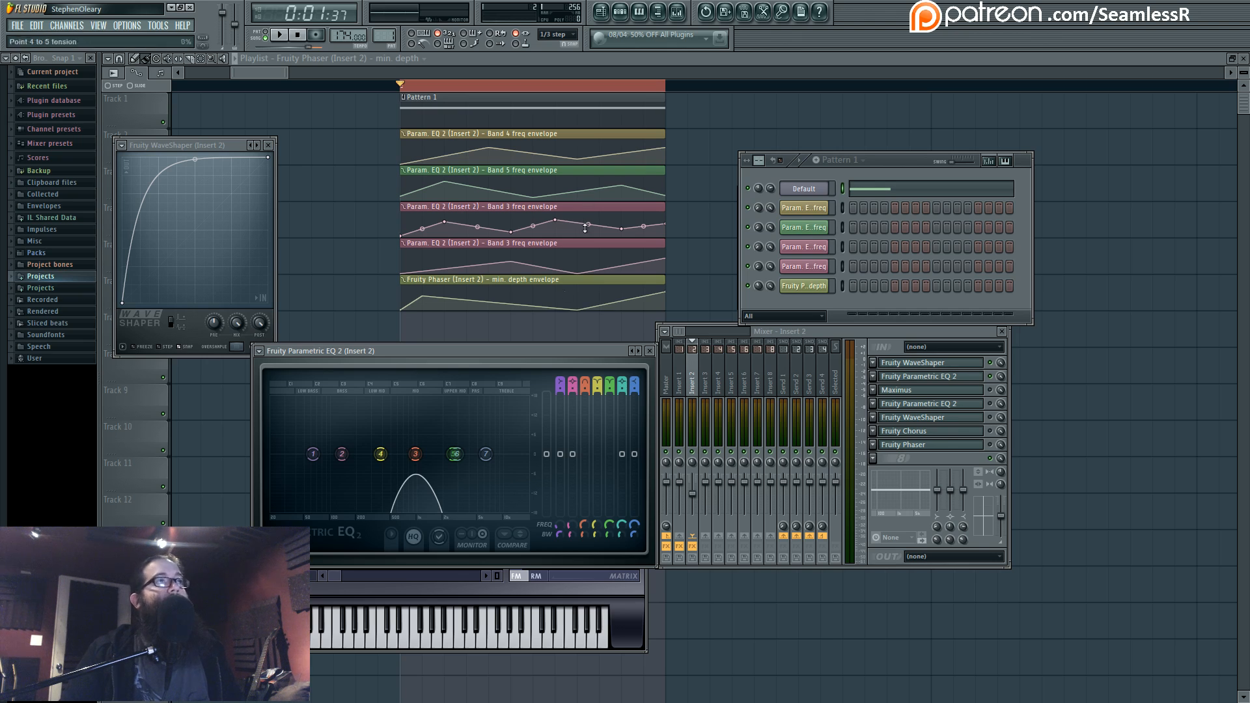
pyautogui.moveTo(498, 352)
pyautogui.mouseDown()
pyautogui.moveTo(482, 351)
pyautogui.moveTo(491, 343)
pyautogui.mouseUp()
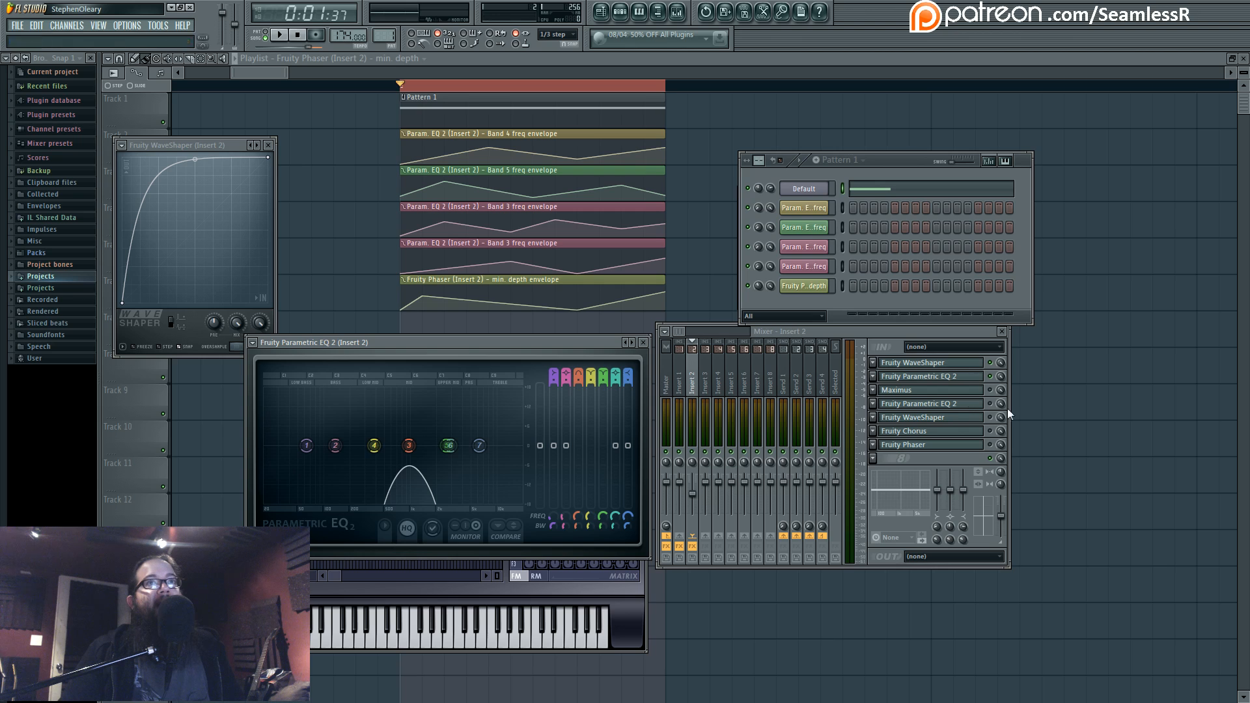
# Enable Maximus and the second Fruity Parametric EQ 2 on Insert 2, and audition the loop with that EQ open.
pyautogui.click(990, 390)
pyautogui.click(990, 404)
pyautogui.click(981, 407)
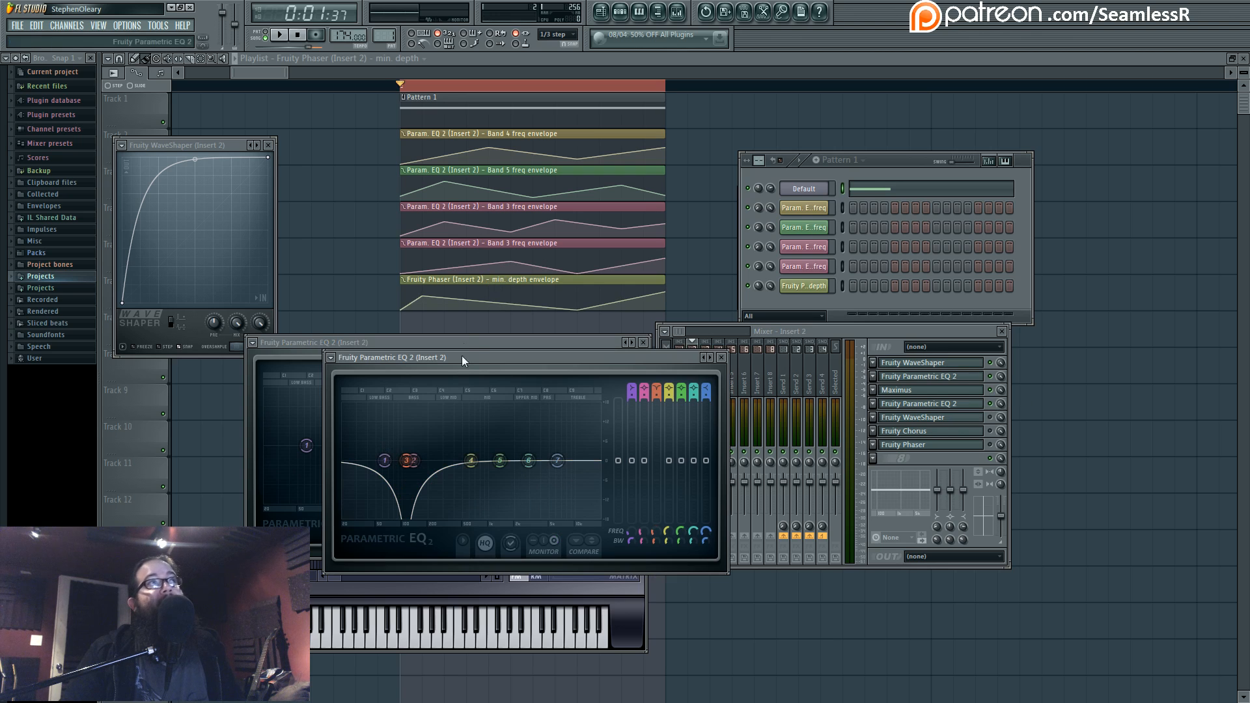
pyautogui.press('space')
pyautogui.press('space')
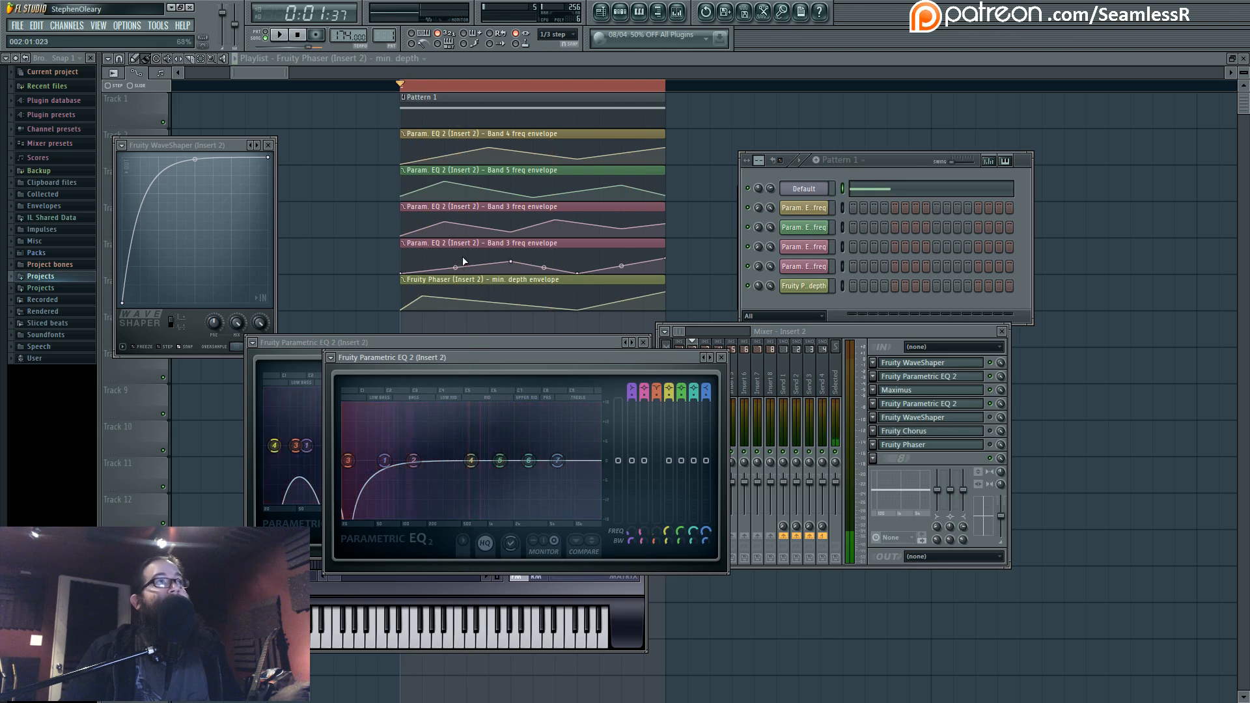
# Open Fruity Chorus and Fruity Phaser on Insert 2, and play the loop through the effect chain.
pyautogui.click(972, 423)
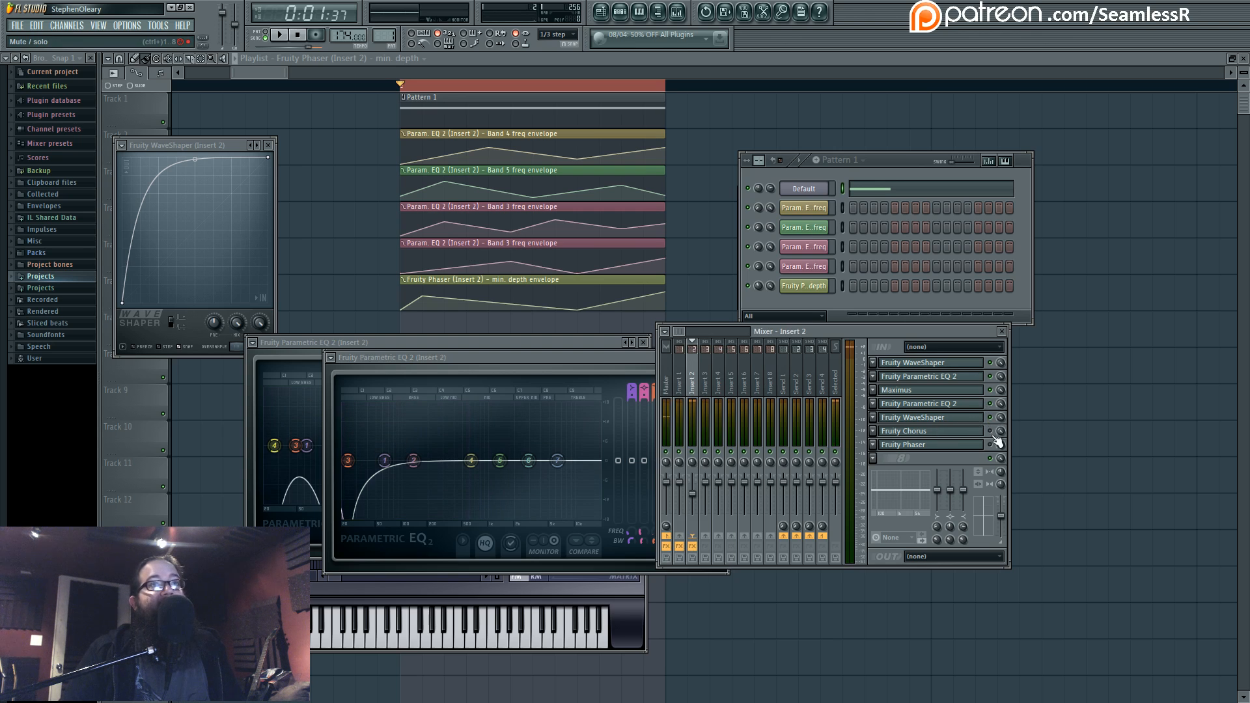
pyautogui.press('space')
pyautogui.click(986, 432)
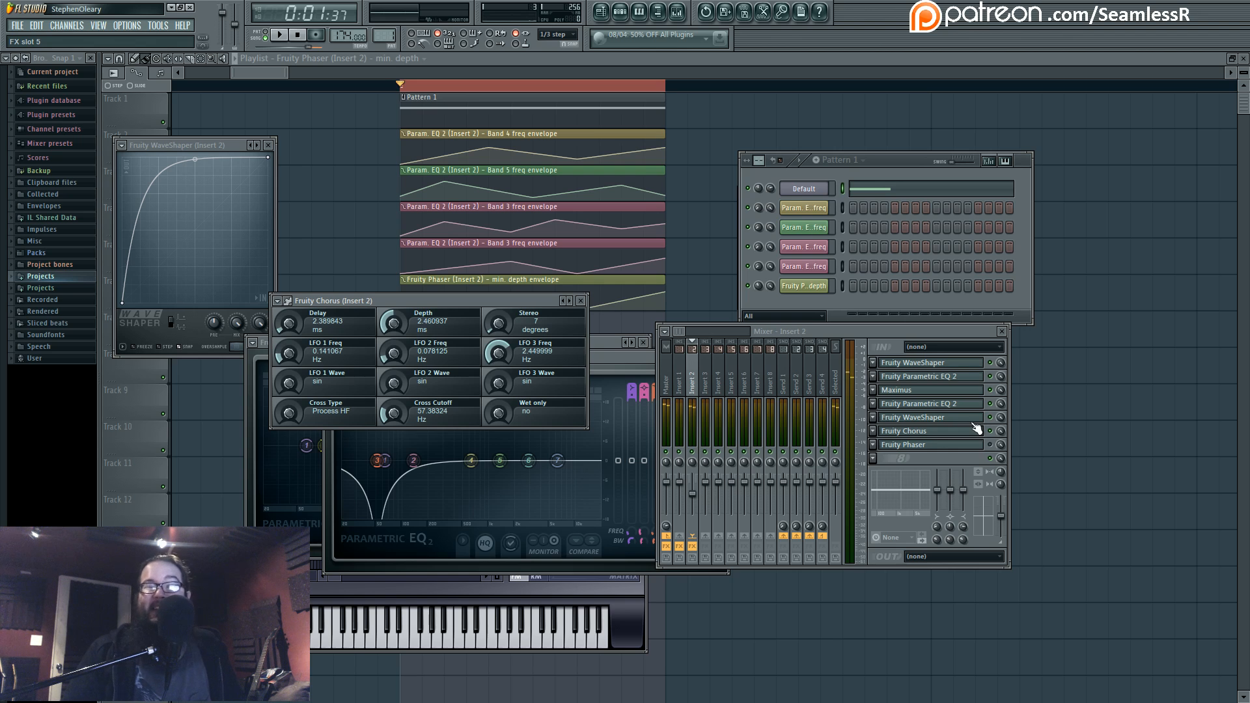
pyautogui.click(977, 448)
pyautogui.press('space')
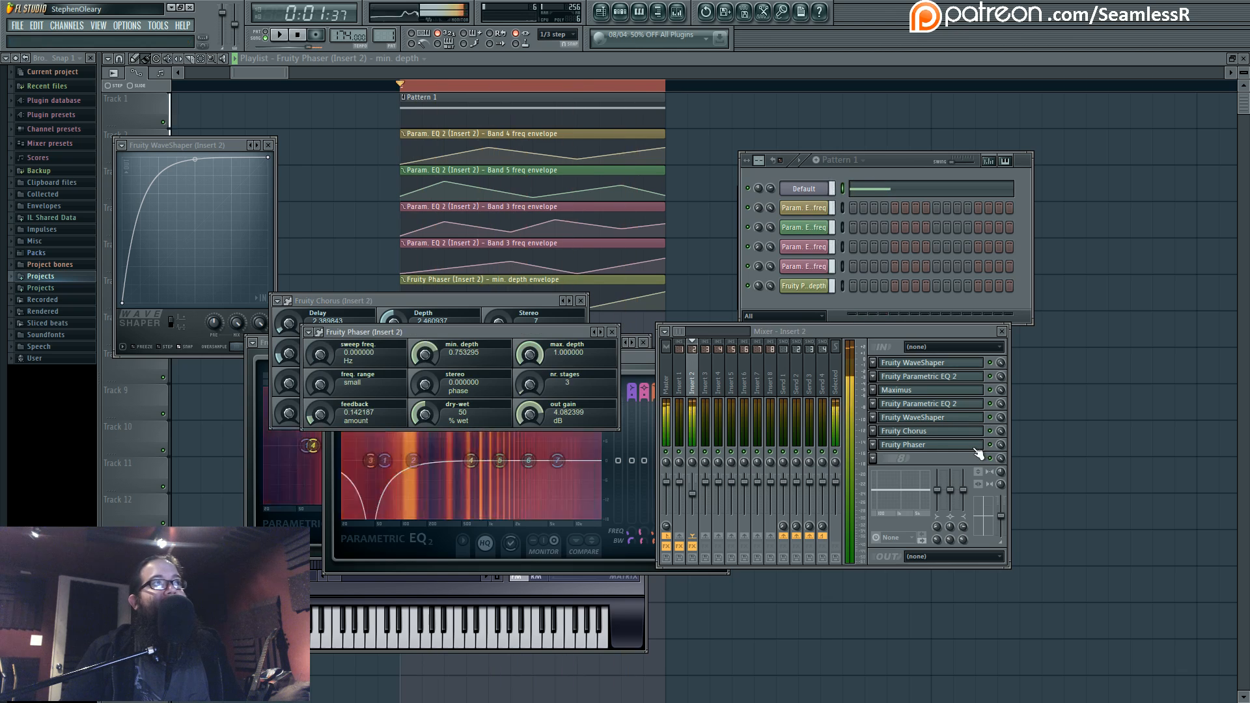
# Audition the loop in short passes, following the automated min. depth of Fruity Phaser and checking Insert 2's volume fader.
pyautogui.press('space')
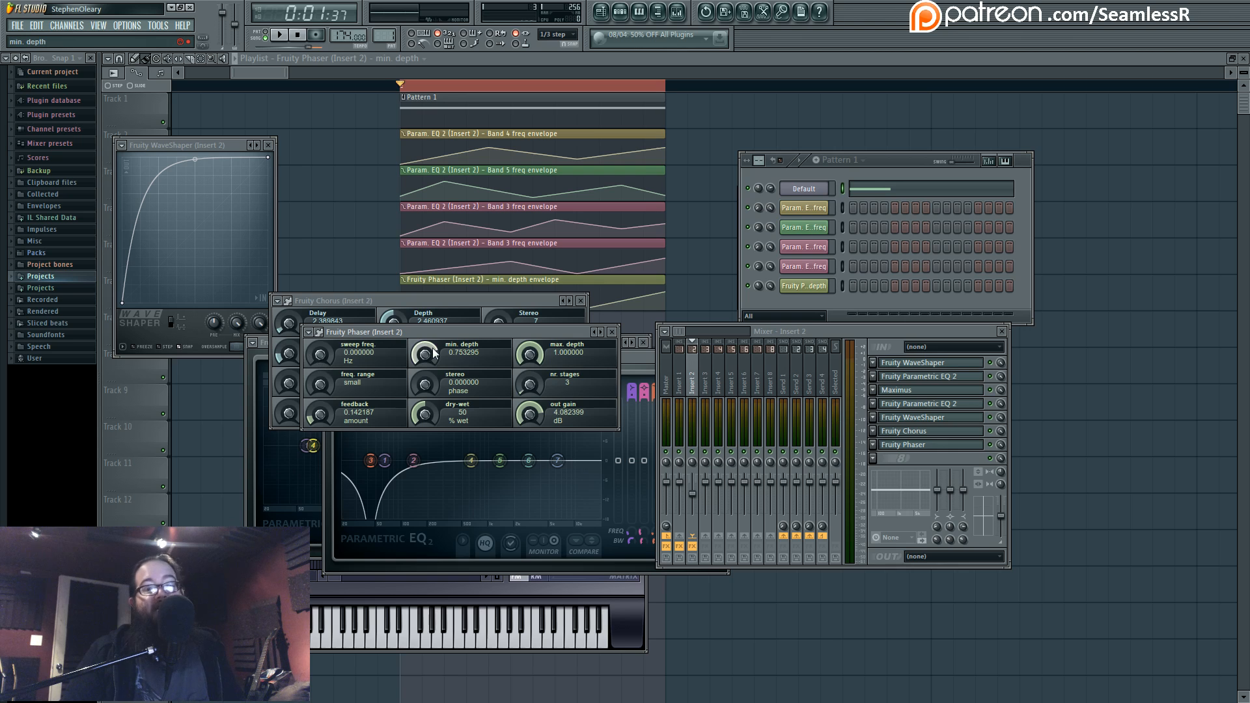
pyautogui.press('space')
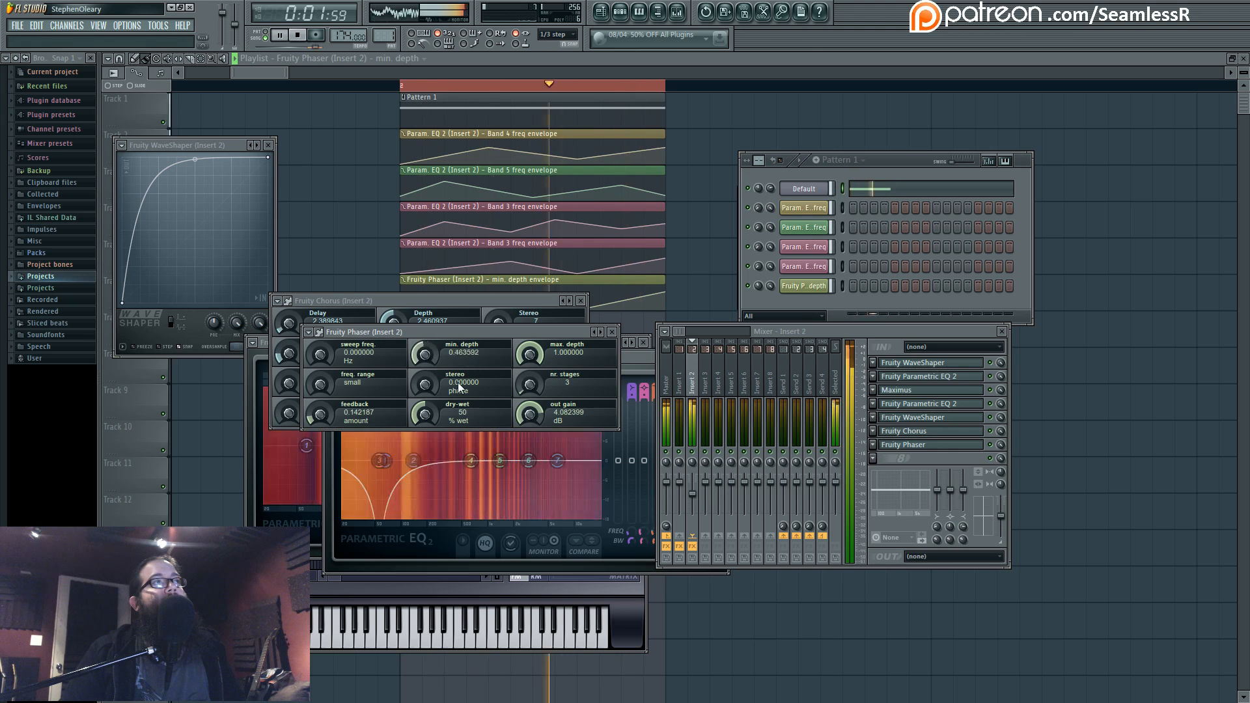
pyautogui.press('space')
pyautogui.press('space')
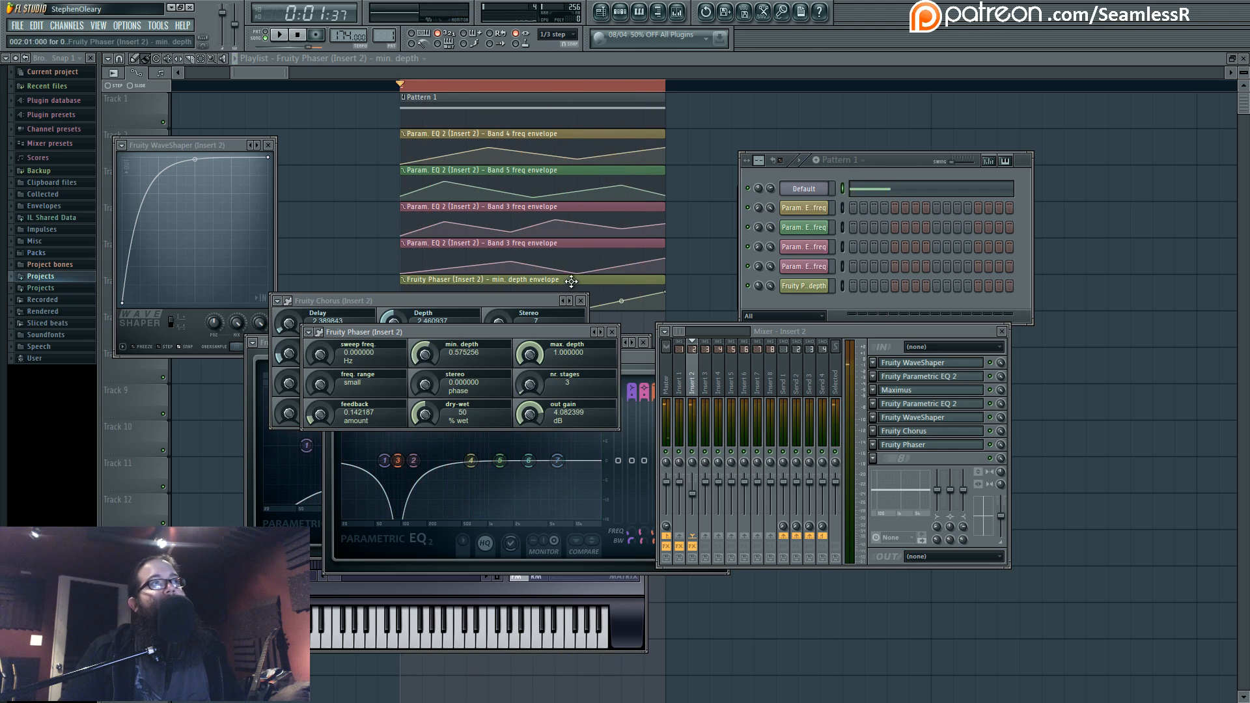
pyautogui.keyDown('alt'); pyautogui.click(695, 497); pyautogui.keyUp('alt')
pyautogui.press('space')
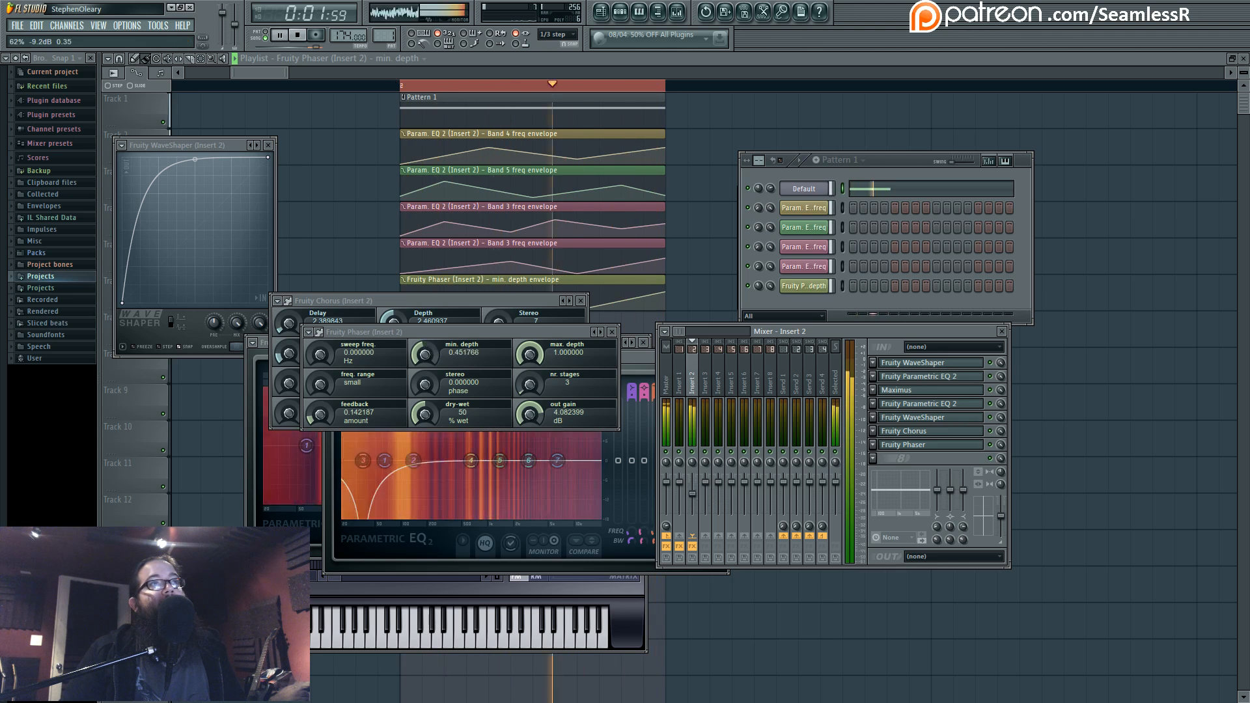
pyautogui.press('space')
# Open Fruity Limiter on the Master track, play the loop through it, and reselect Insert 2 in the mixer.
pyautogui.click(668, 419)
pyautogui.click(963, 459)
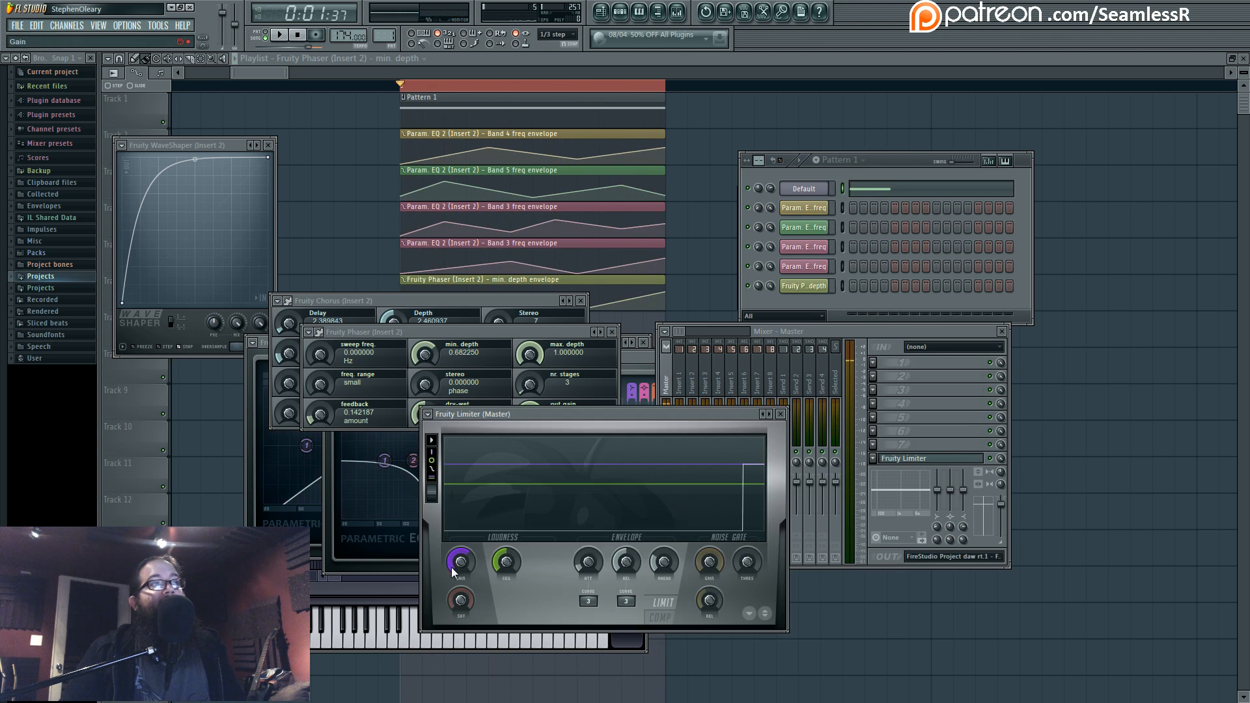
pyautogui.press('space')
pyautogui.click(693, 378)
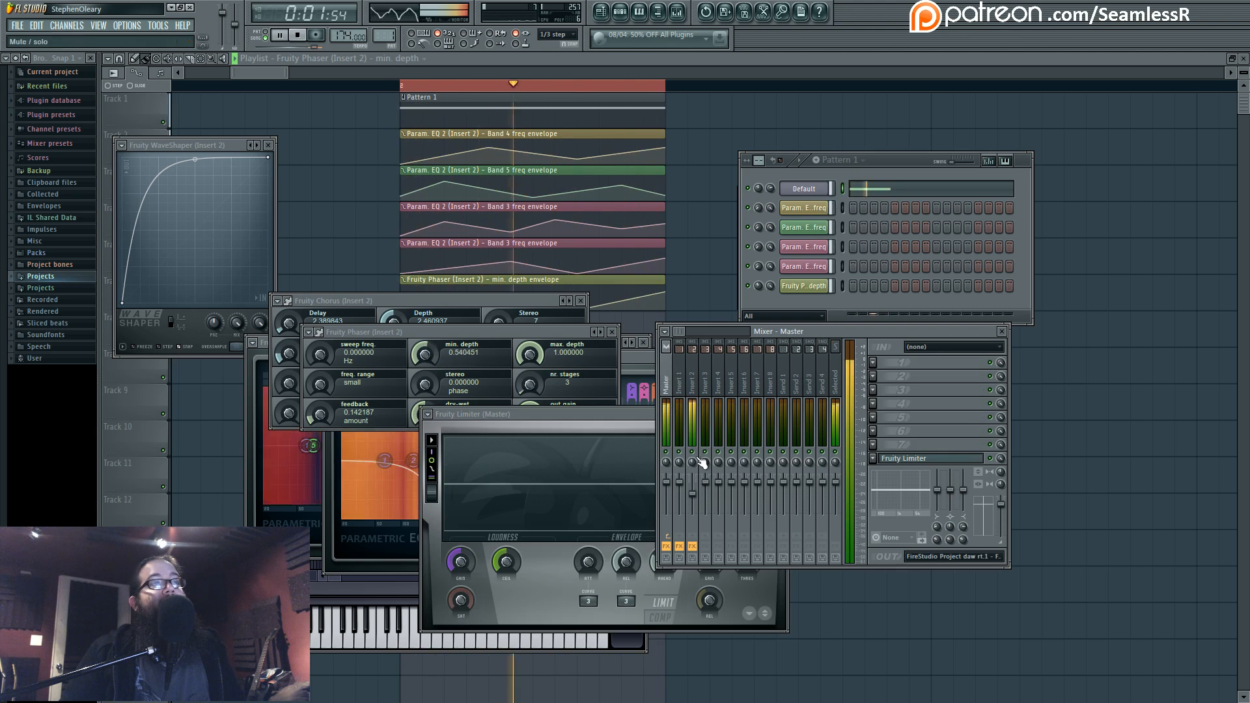
pyautogui.press('space')
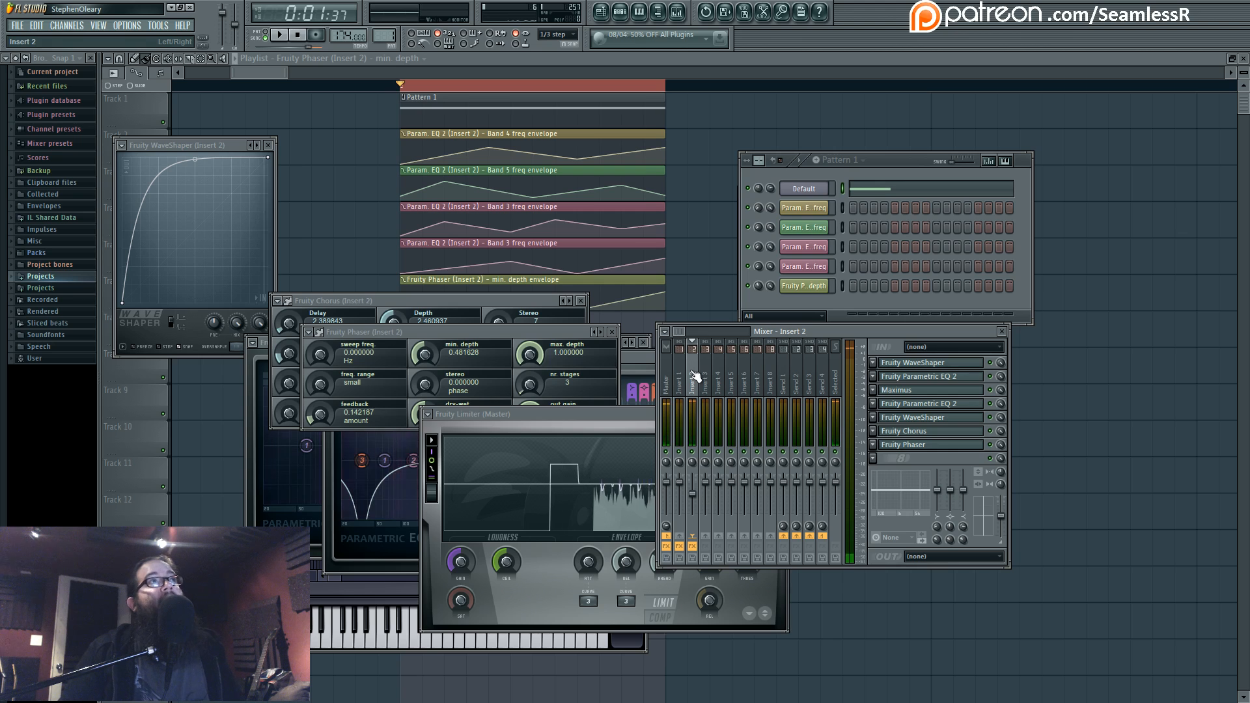